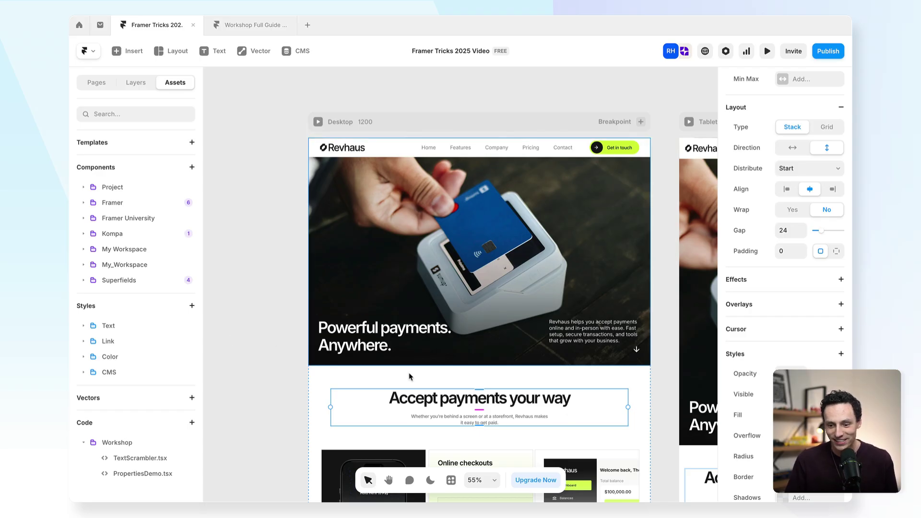
Step: Add an Appear effect to the payments section, triggered on Layer in View, preset Slide In Bottom
scroll(517, 428, up, 3)
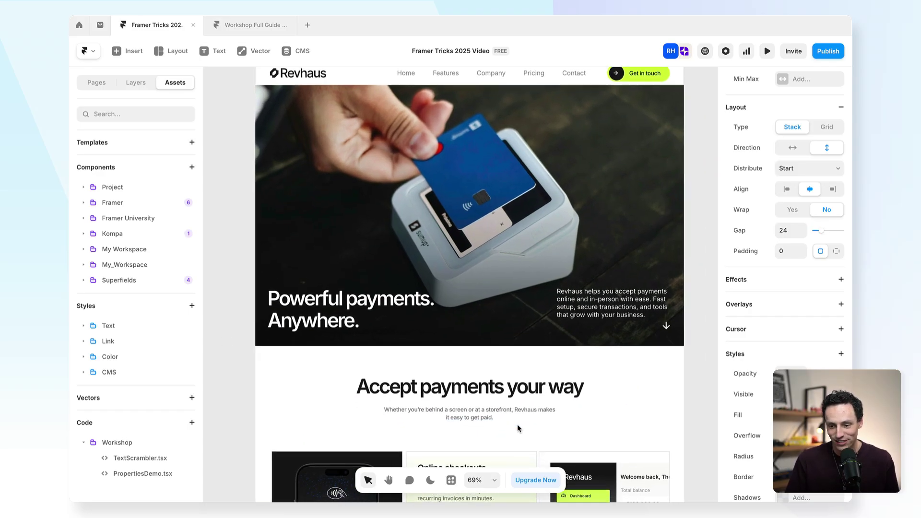
scroll(517, 428, down, 1)
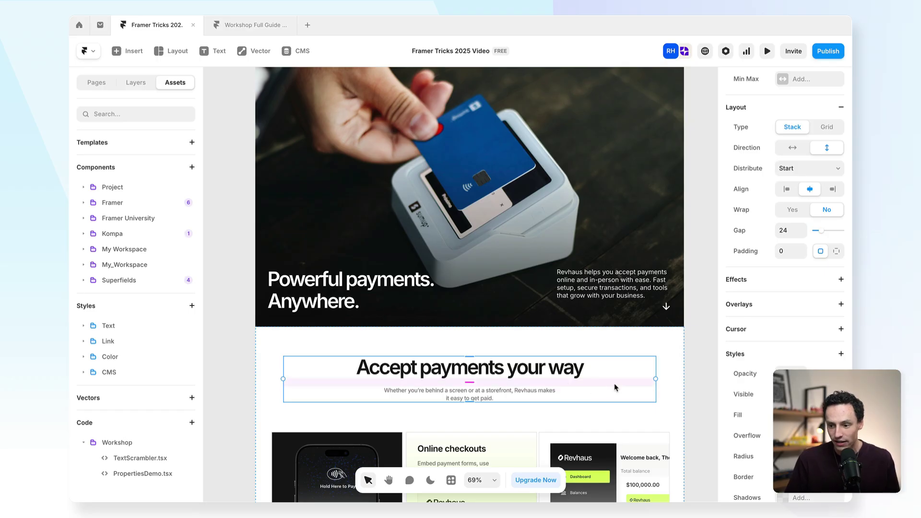
click(841, 279)
click(815, 290)
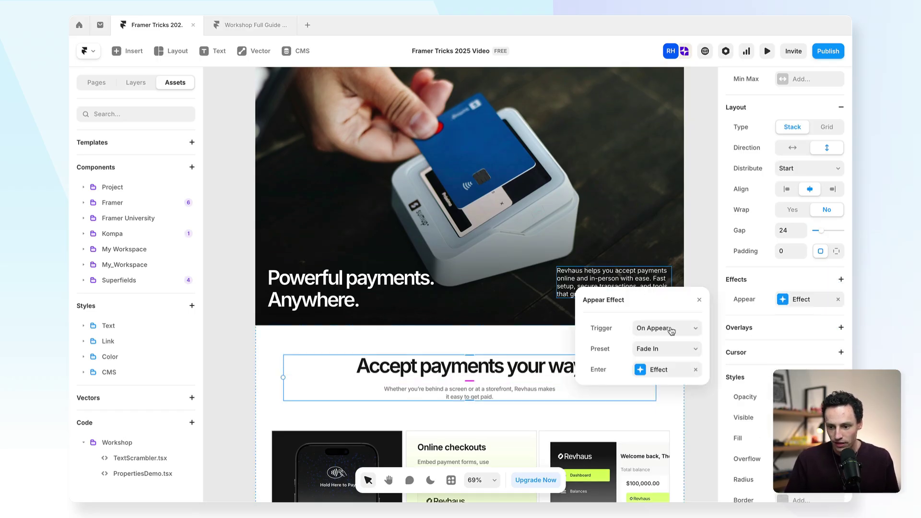
click(671, 331)
click(668, 356)
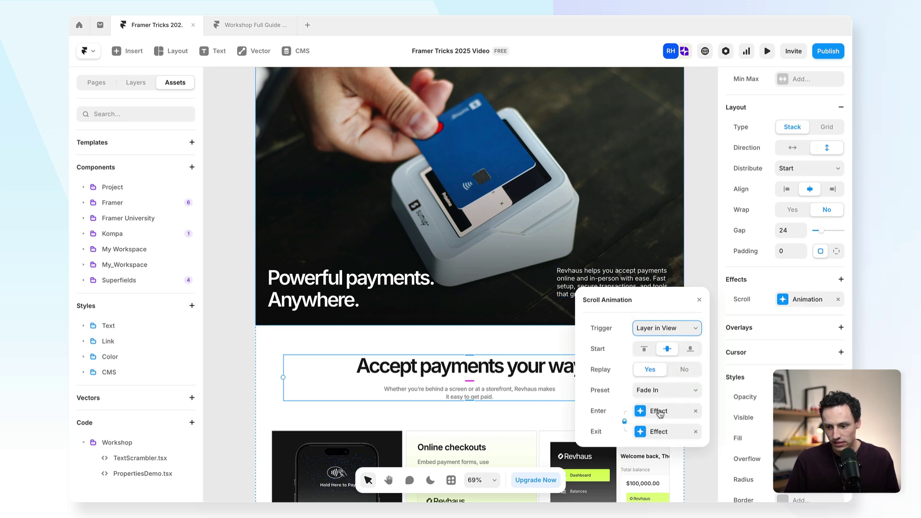
click(666, 390)
click(660, 482)
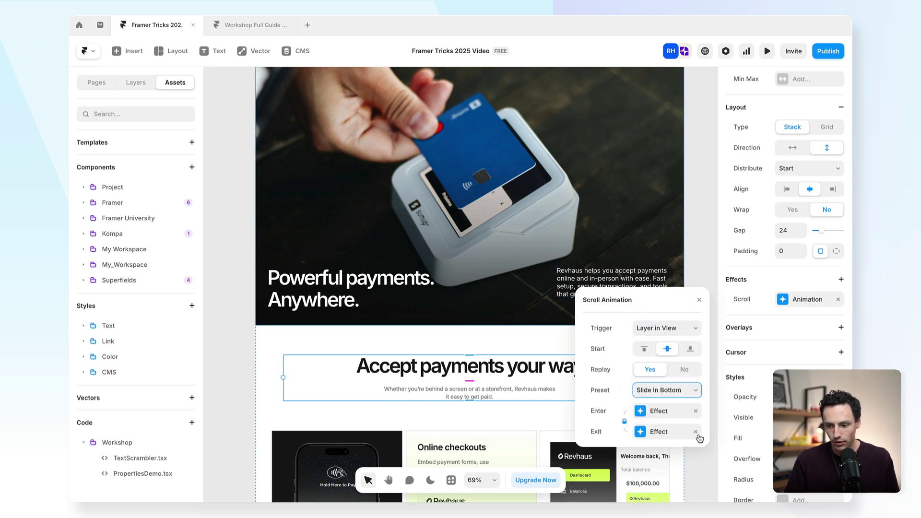
Step: Set the enter offset Y to 100 and switch the spring transition to Physics
click(646, 411)
click(689, 413)
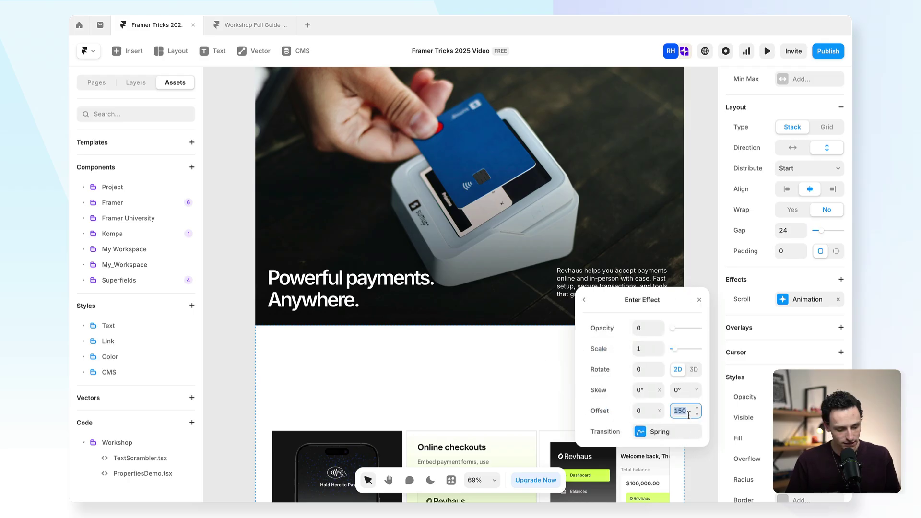
text(100)
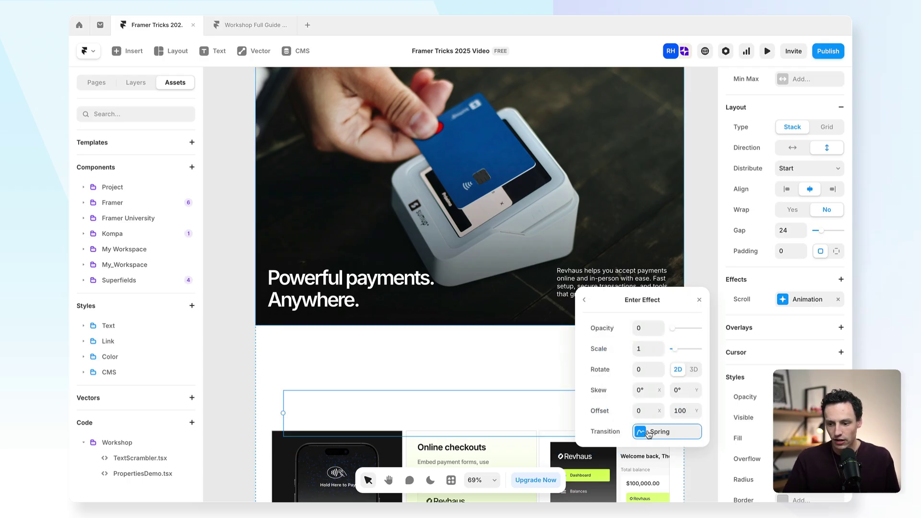
click(646, 432)
click(679, 406)
click(648, 397)
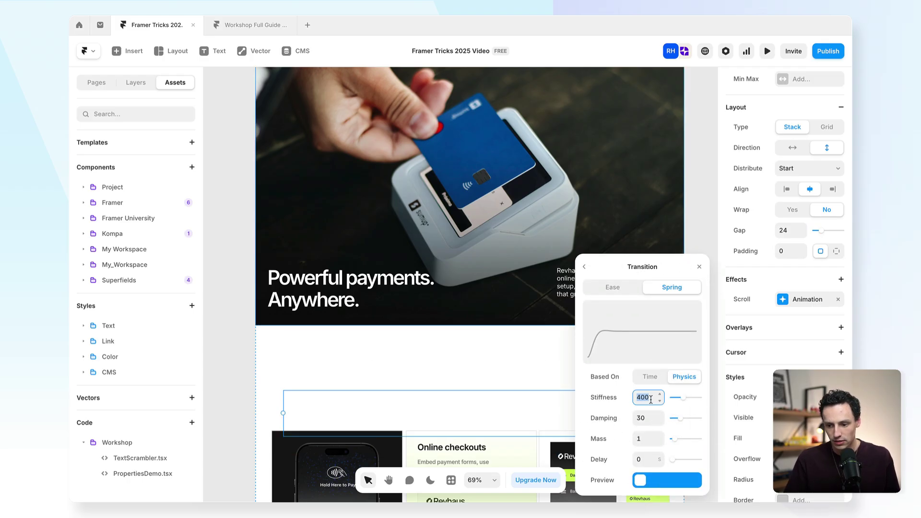
Step: Preview the site to watch the slide-in animation, replay it, then close the preview
click(768, 50)
scroll(600, 272, down, 6)
scroll(599, 270, up, 2)
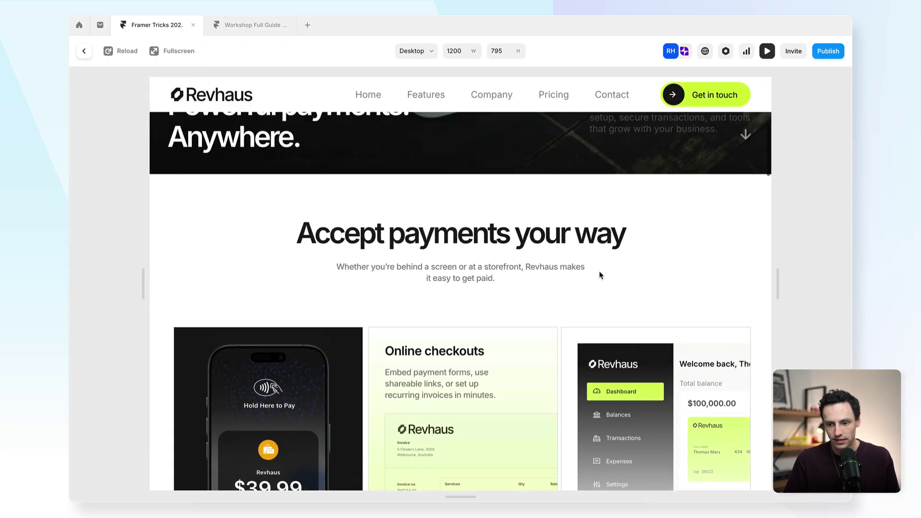
click(124, 50)
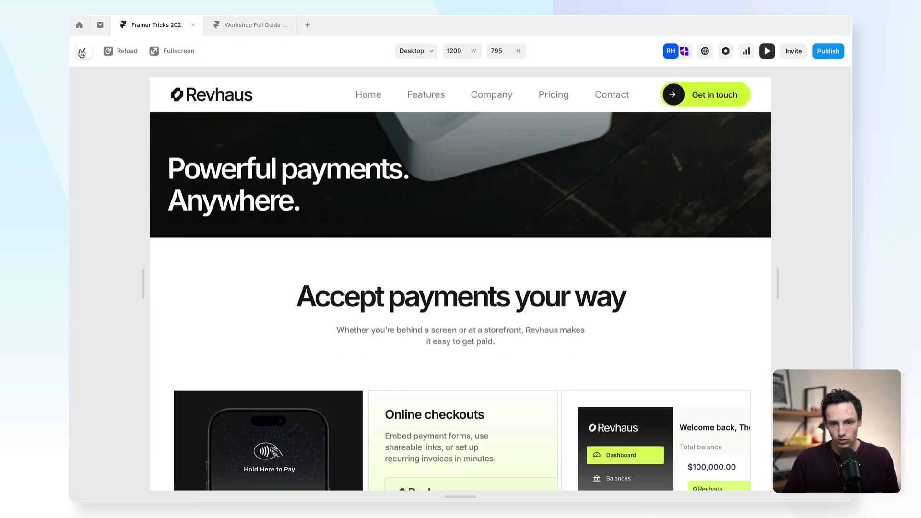
key(Escape)
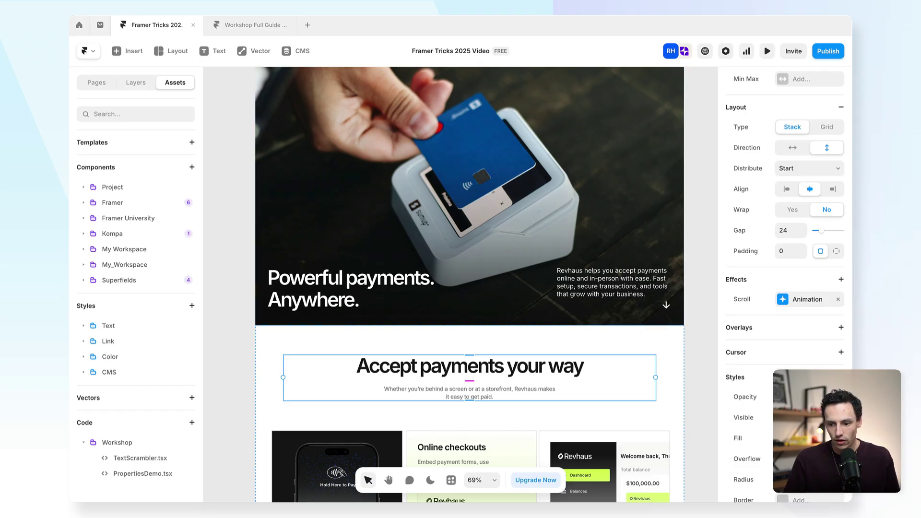
Step: Copy the Accept payments section's effects and paste them onto the Use cases heading
scroll(352, 301, down, 10)
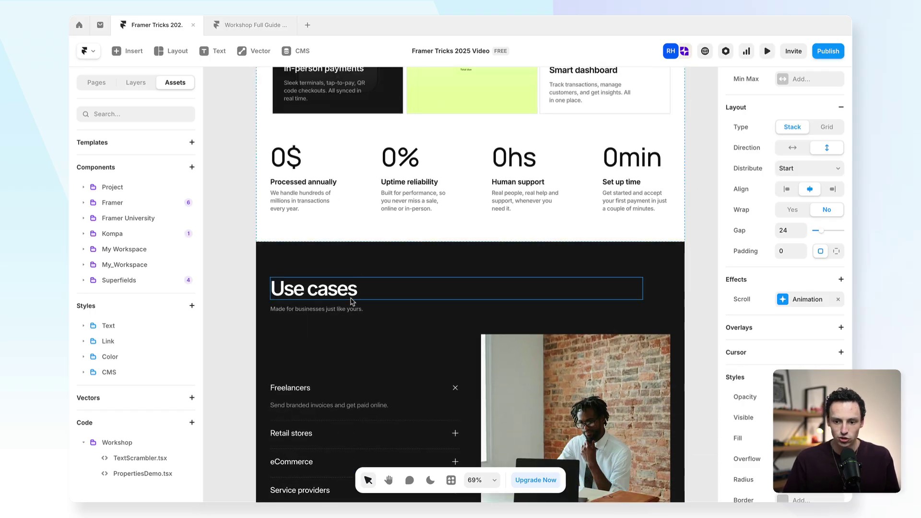
click(353, 301)
scroll(453, 313, down, 6)
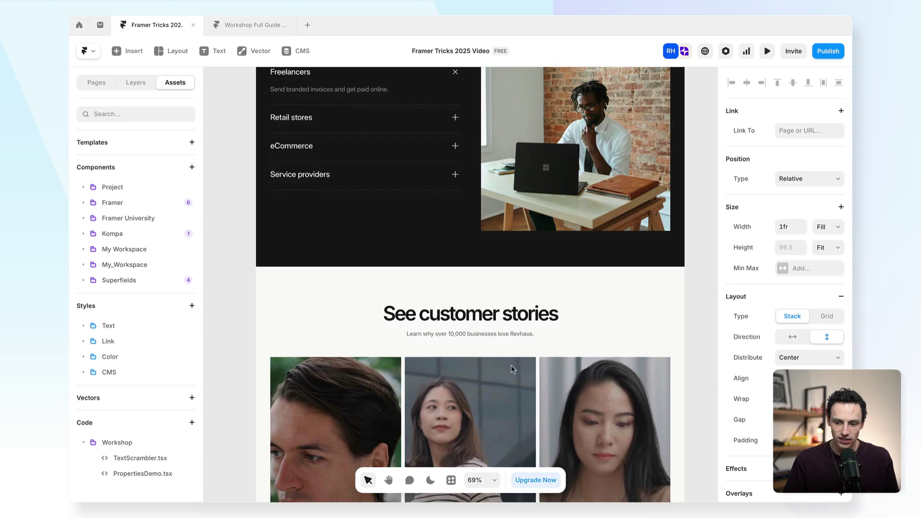
scroll(603, 345, up, 15)
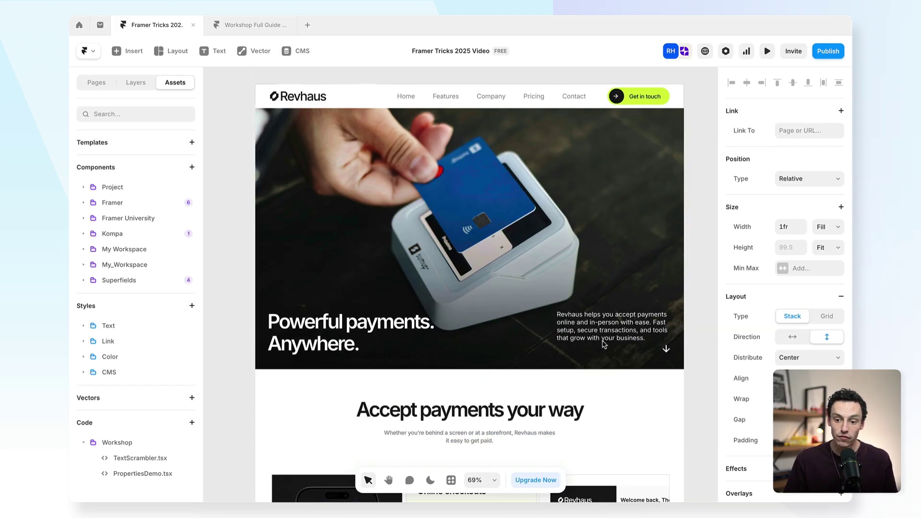
scroll(604, 344, down, 5)
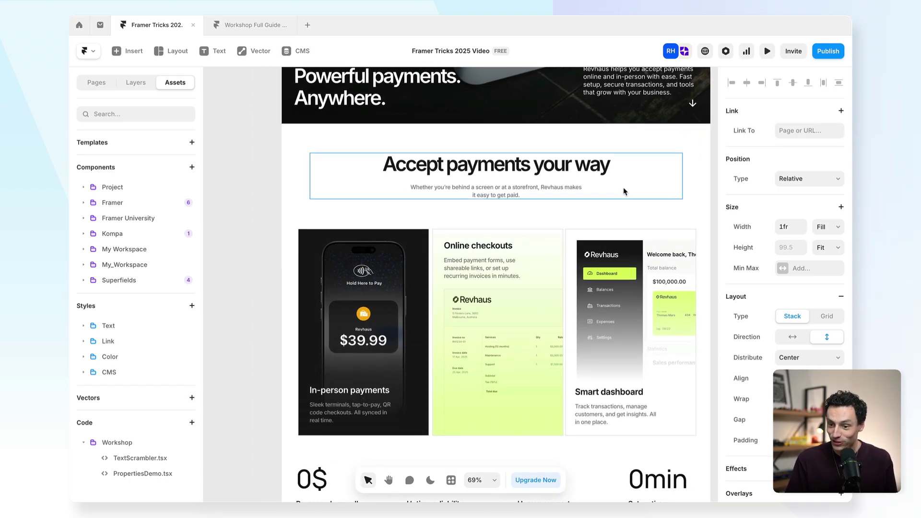
click(625, 191)
right_click(639, 182)
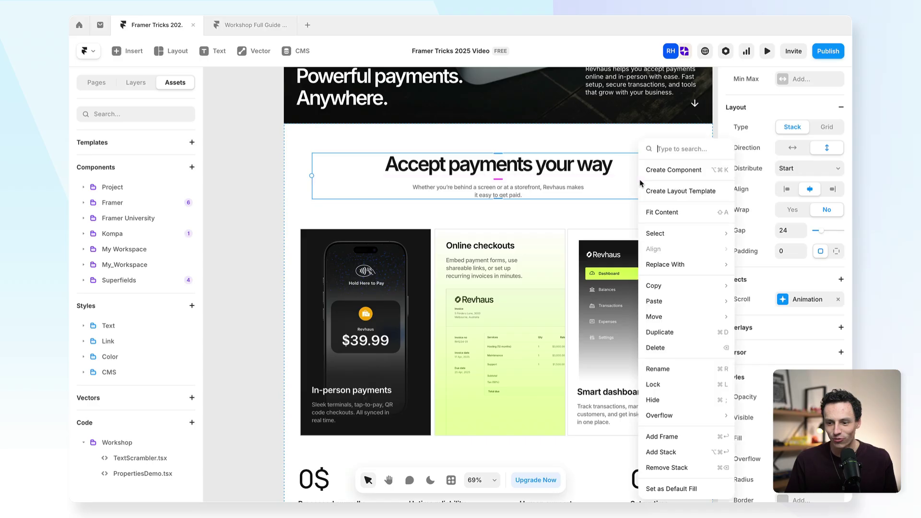
mouse_move(689, 289)
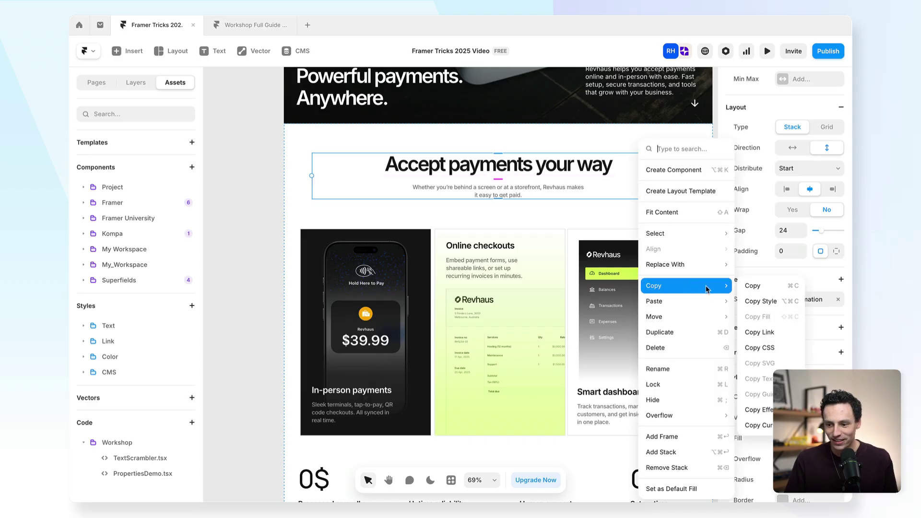
click(758, 409)
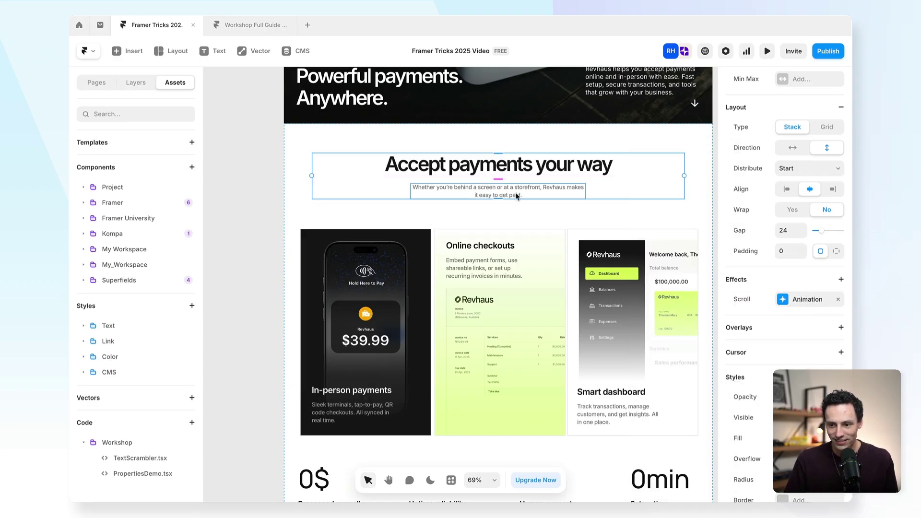
scroll(396, 264, down, 8)
click(398, 263)
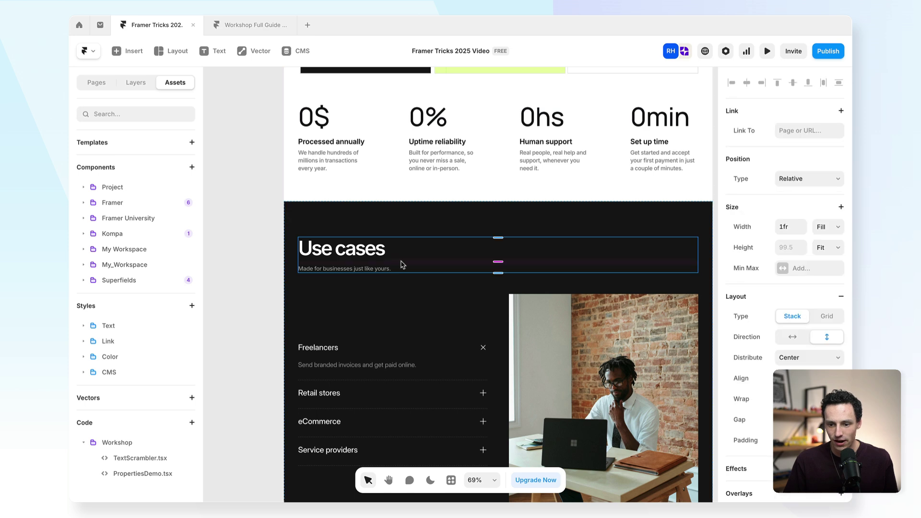
right_click(401, 264)
mouse_move(451, 301)
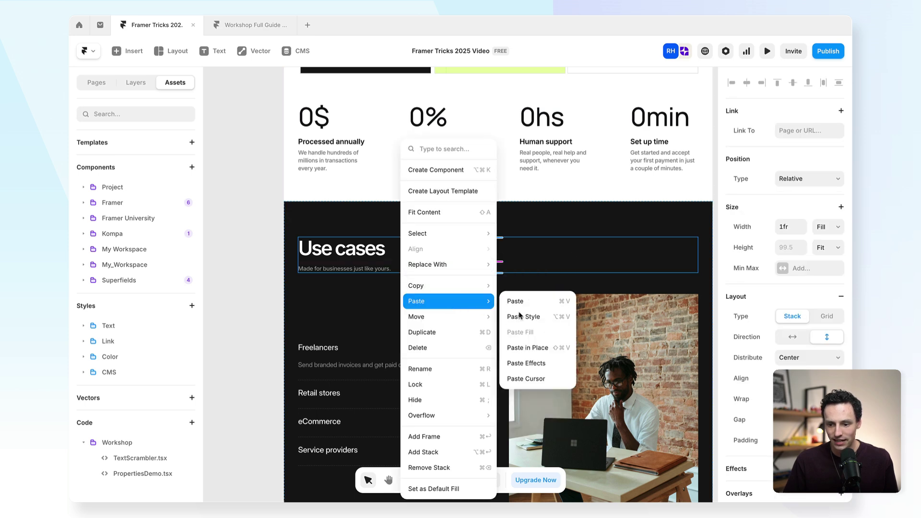
click(528, 360)
Step: Copy the See customer stories heading's effects and paste them onto the pricing heading
scroll(757, 427, down, 1)
scroll(757, 427, down, 3)
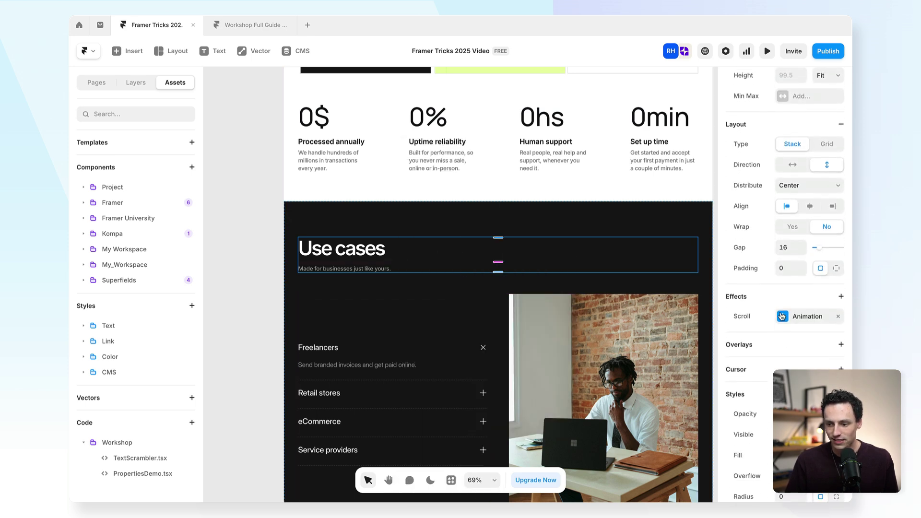
scroll(480, 278, down, 7)
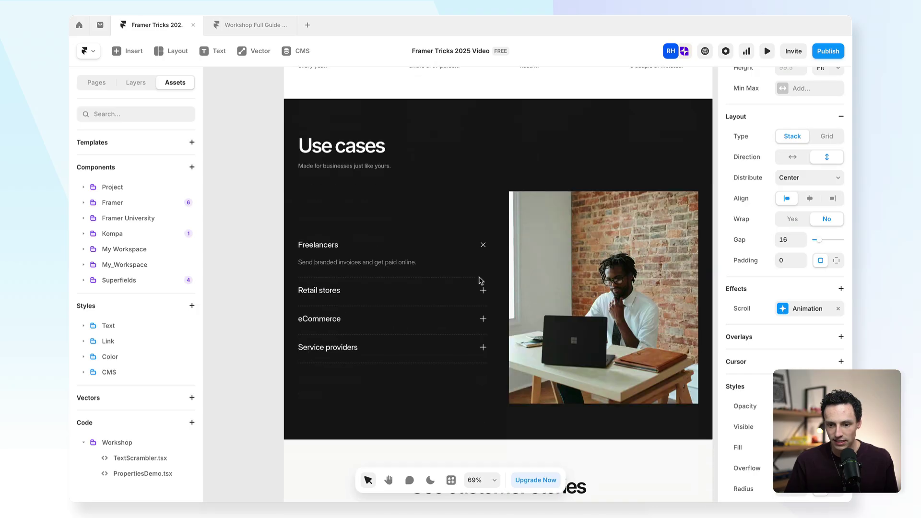
click(576, 247)
right_click(576, 246)
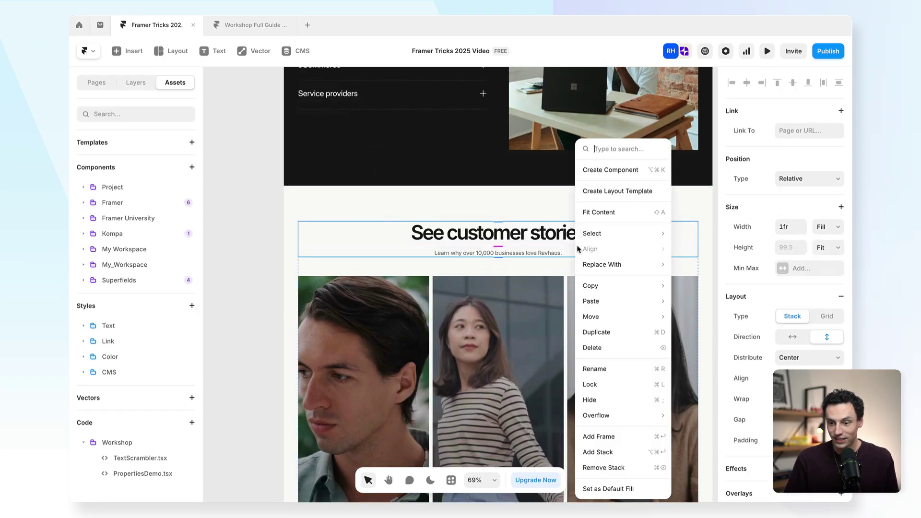
mouse_move(623, 286)
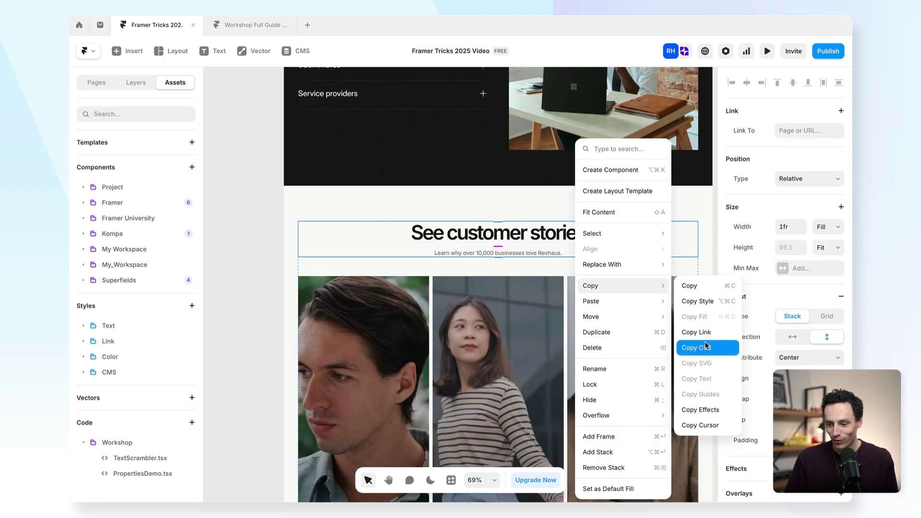
click(707, 409)
scroll(541, 259, down, 1)
scroll(541, 259, down, 6)
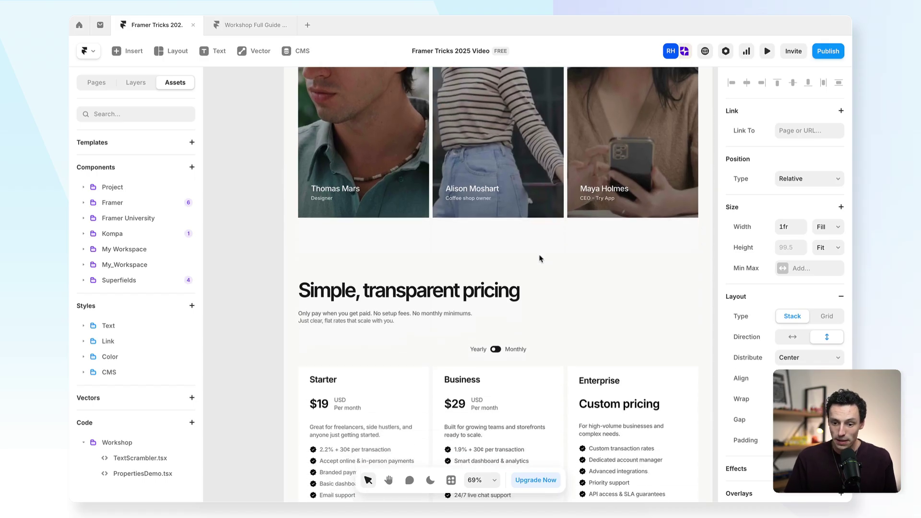
click(541, 263)
right_click(547, 310)
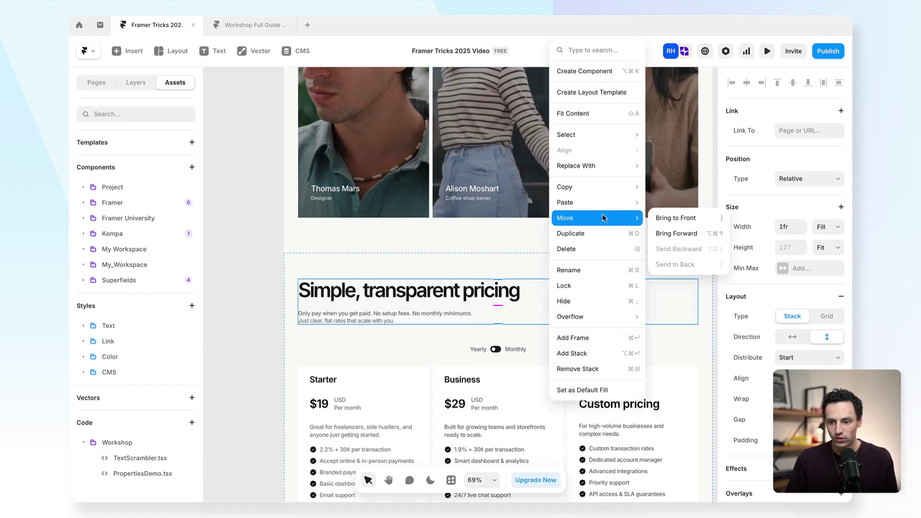
mouse_move(571, 202)
click(677, 263)
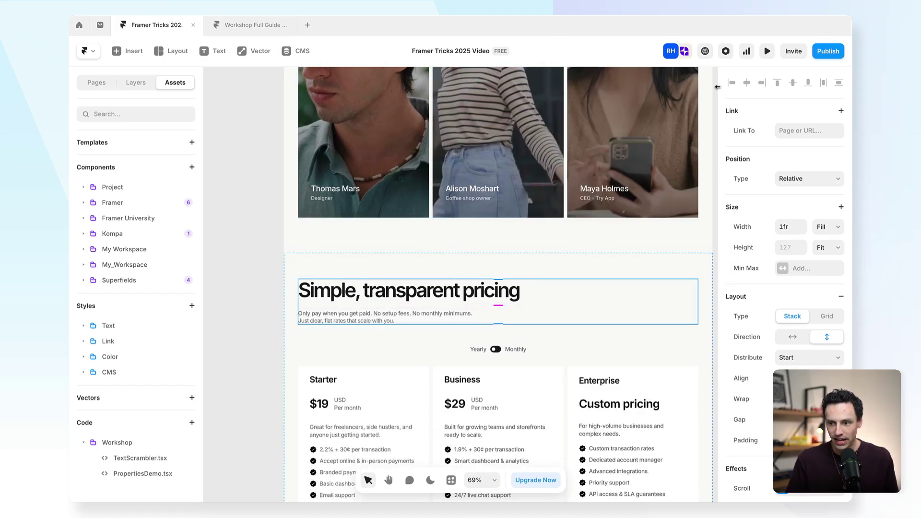
Step: Preview the site and scroll through the sections to check the three slide-in animations
click(767, 52)
scroll(558, 238, down, 10)
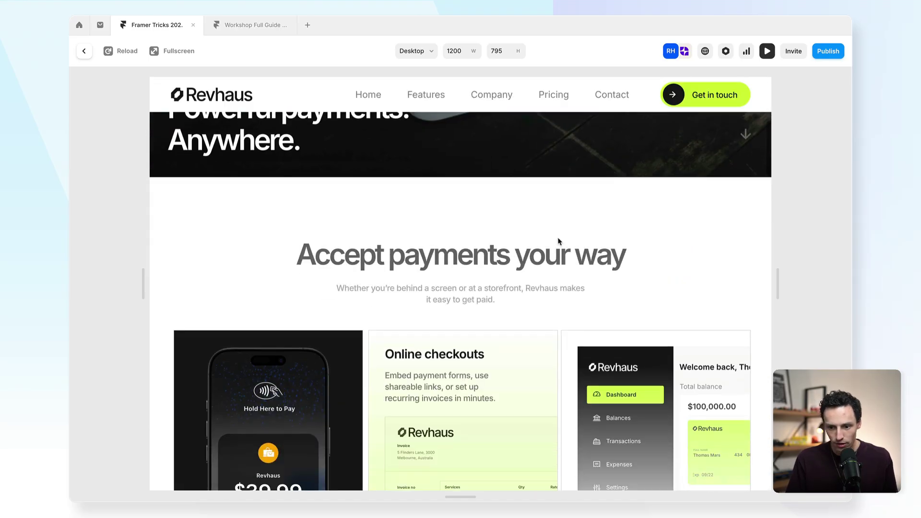
scroll(558, 241, down, 15)
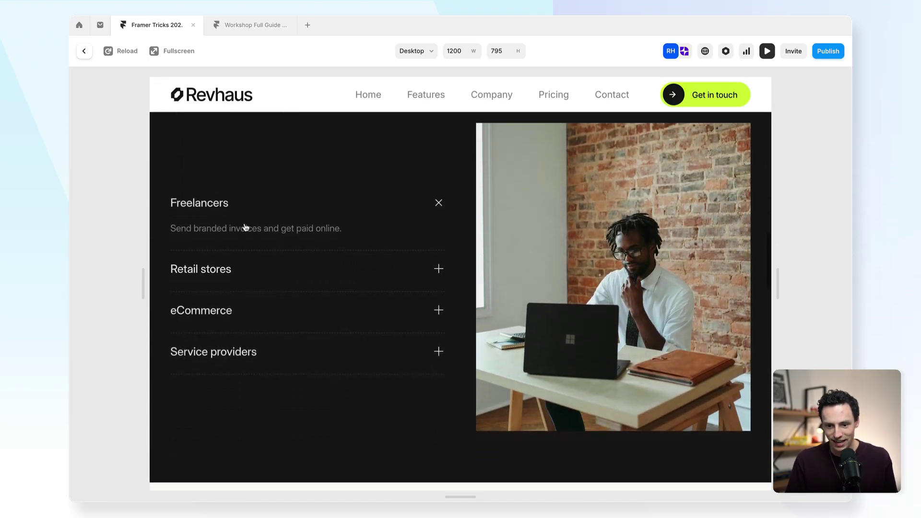
scroll(344, 187, down, 10)
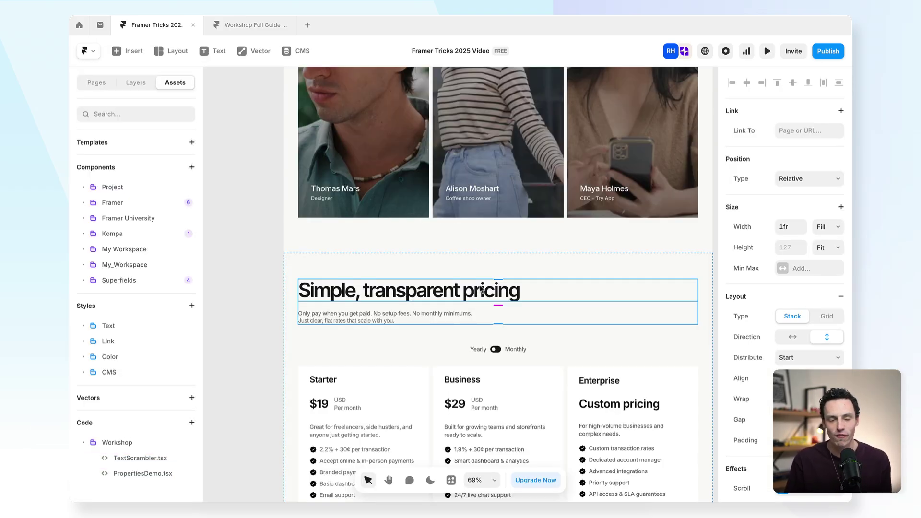
scroll(483, 291, right, 3)
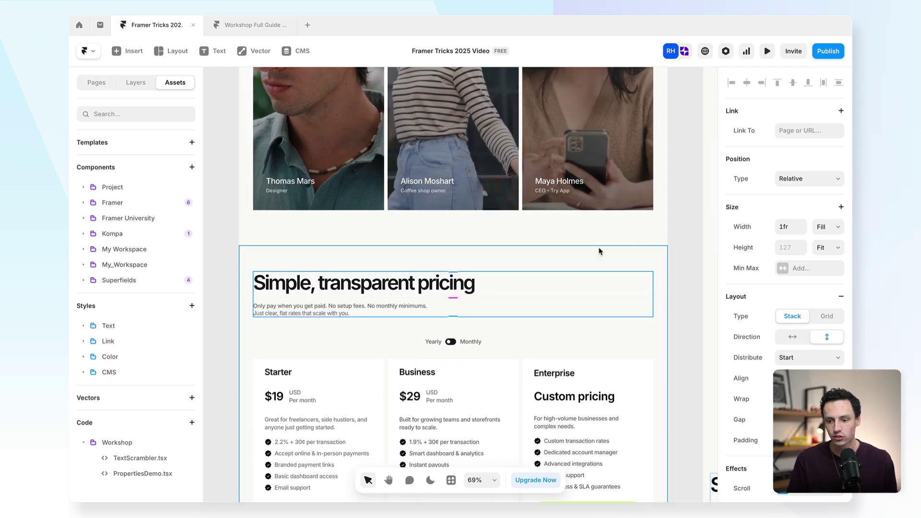
scroll(594, 246, up, 10)
scroll(425, 250, up, 15)
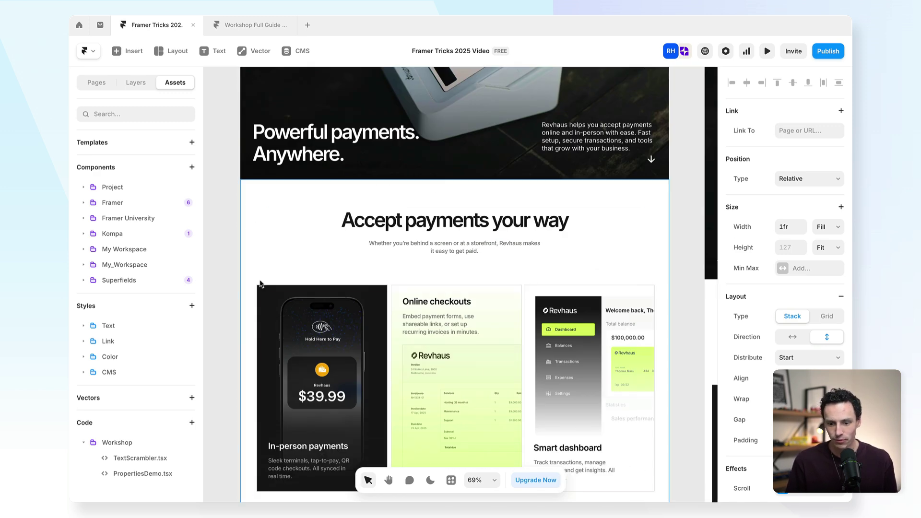
scroll(331, 274, down, 1)
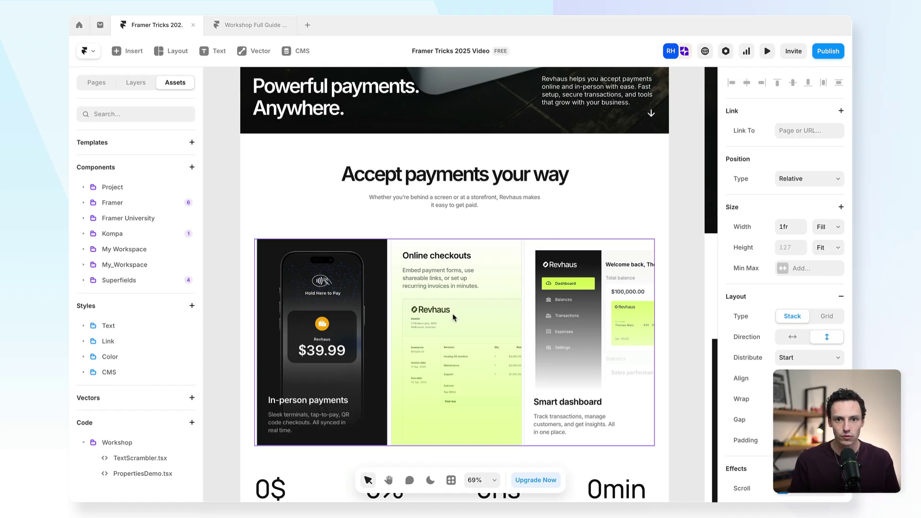
Step: Select the Hero layer and export it at 1x as Hero.png into Downloads
scroll(458, 319, up, 5)
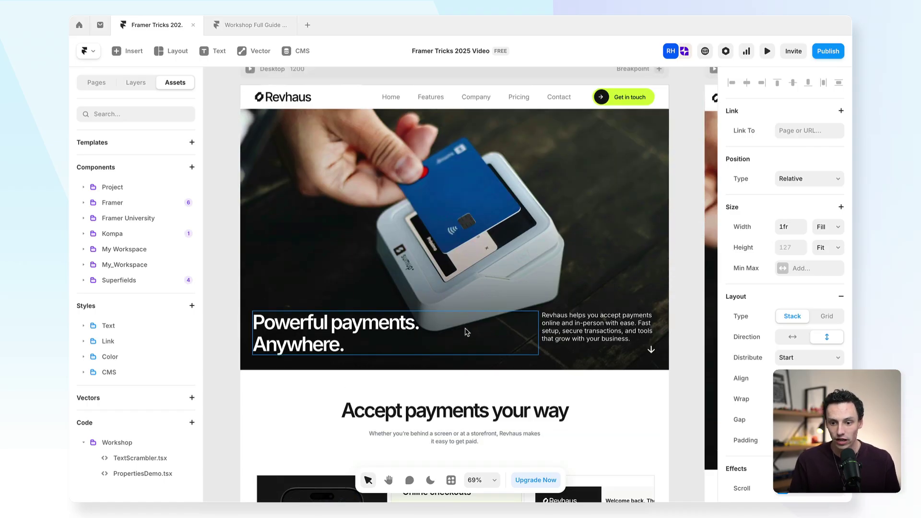
click(428, 194)
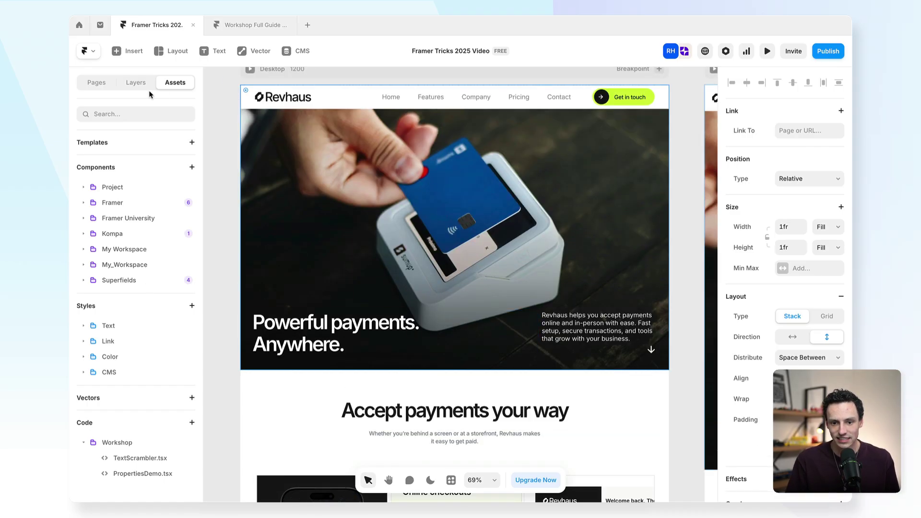
click(137, 83)
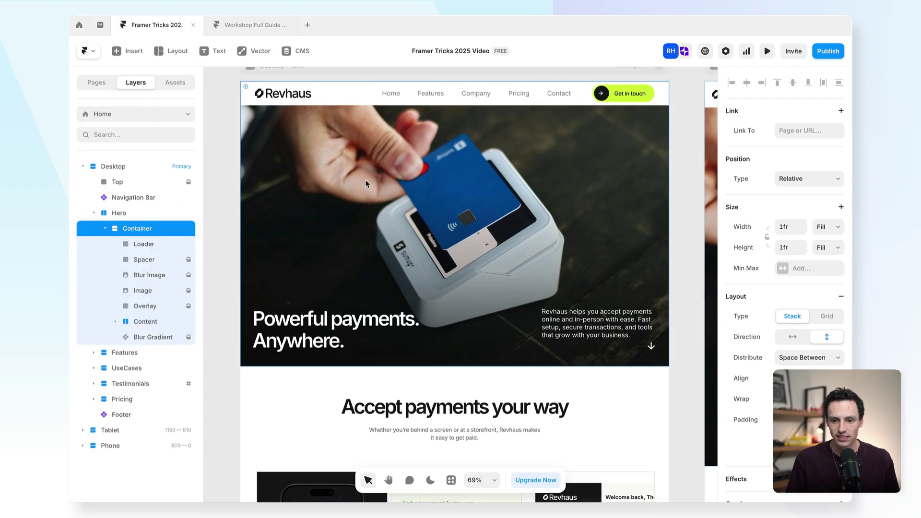
click(153, 213)
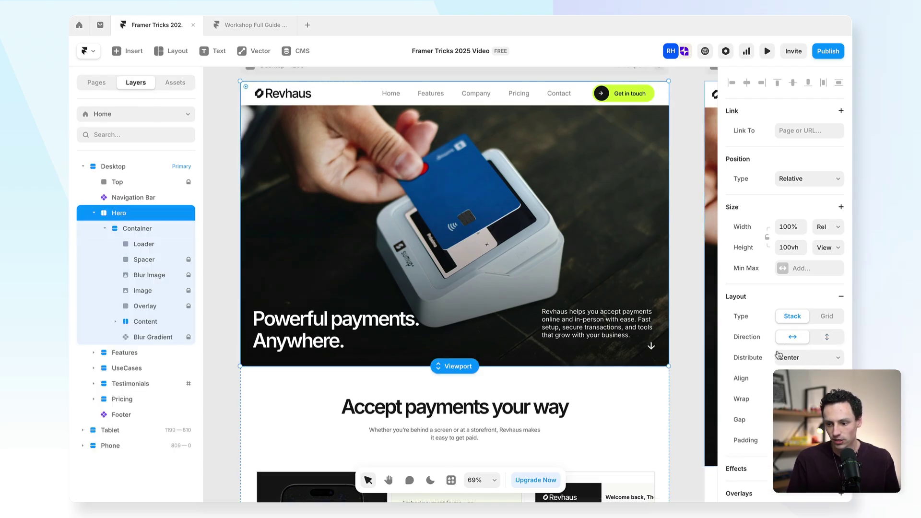
scroll(778, 355, down, 10)
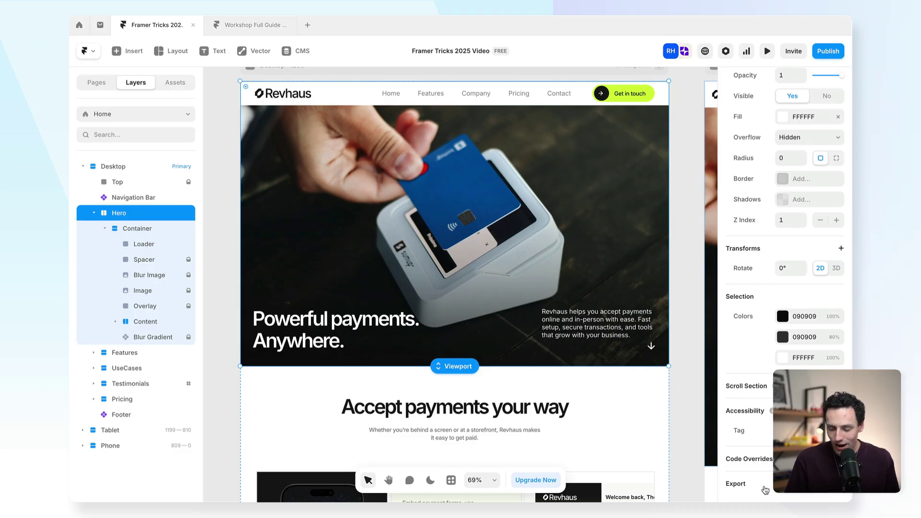
scroll(765, 490, down, 2)
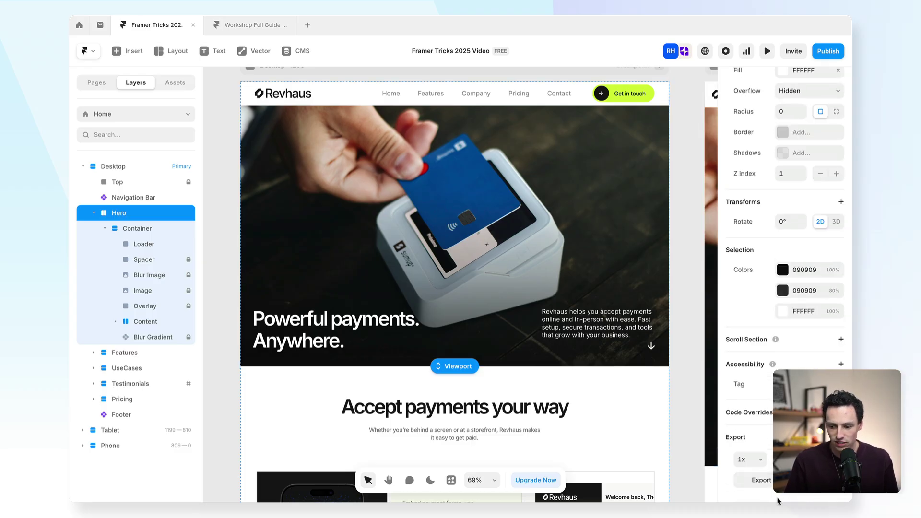
click(752, 466)
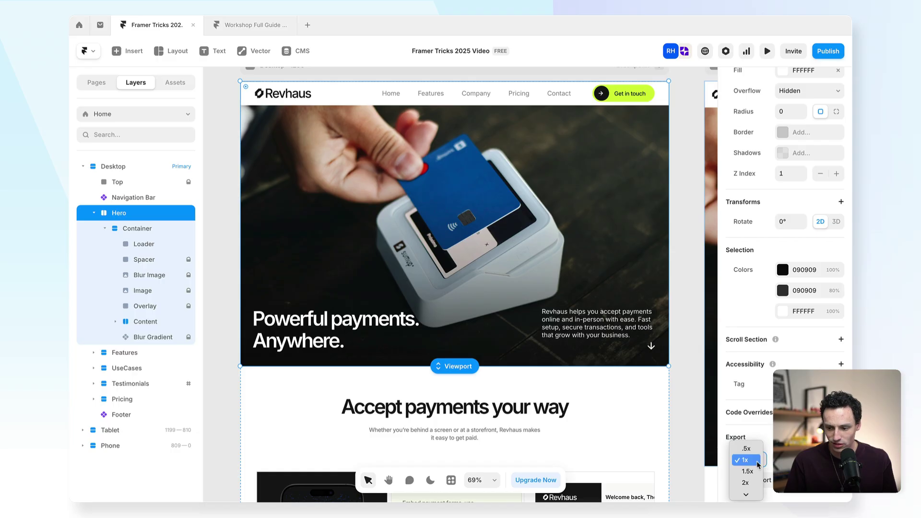
click(748, 460)
click(750, 459)
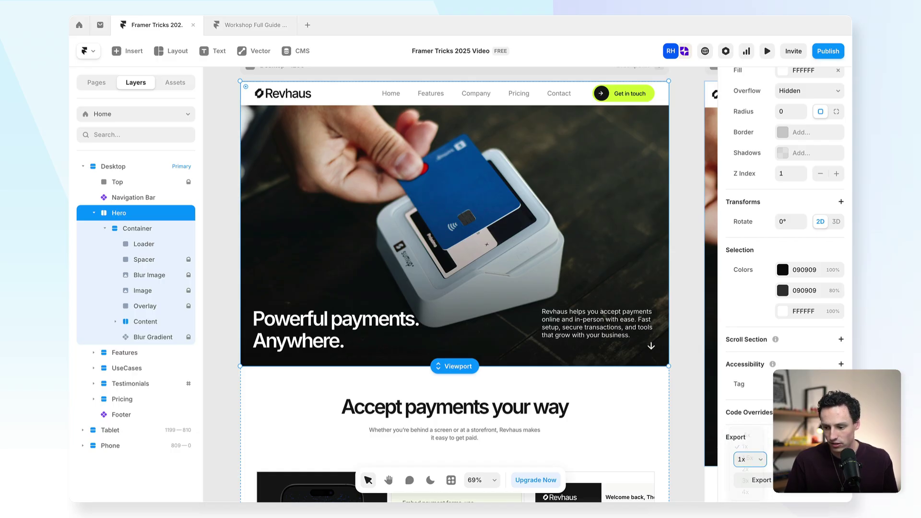
click(768, 481)
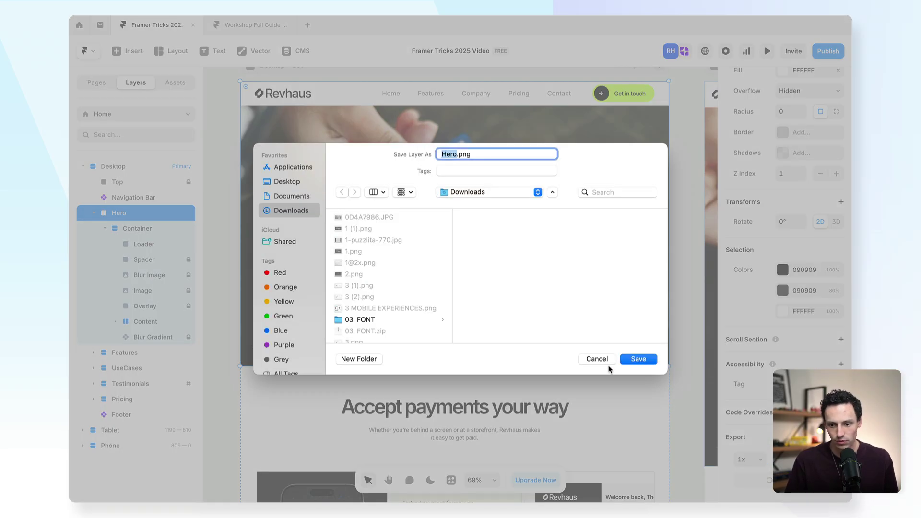
click(625, 361)
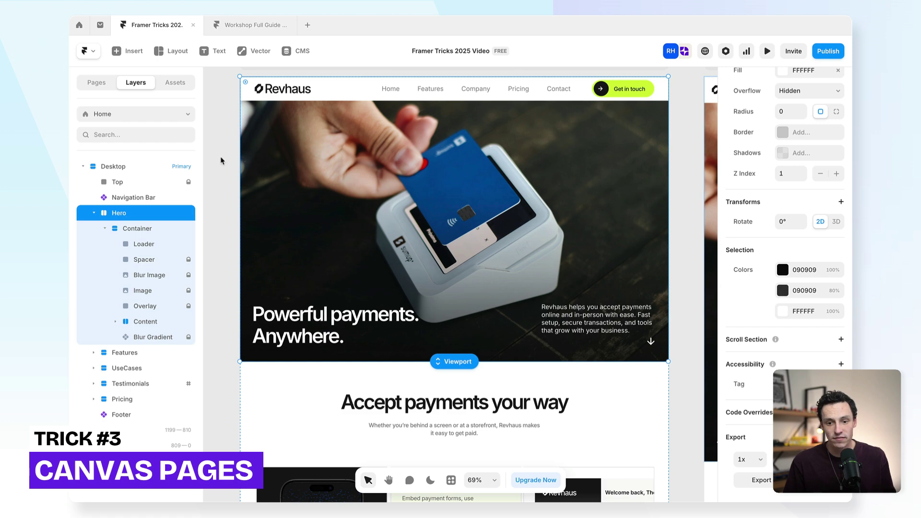
Step: Zoom out to 30% to see Desktop, Tablet and Phone layouts, and show the Pages list
scroll(326, 234, down, 5)
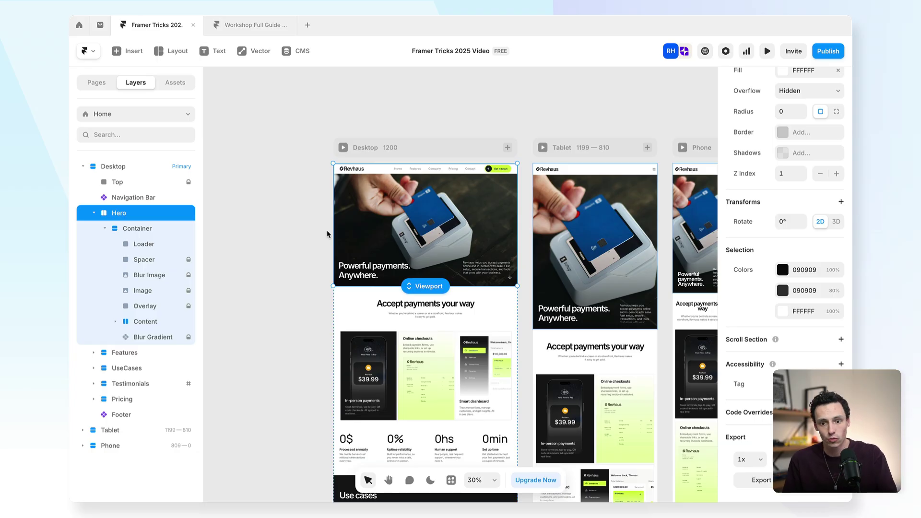
click(96, 82)
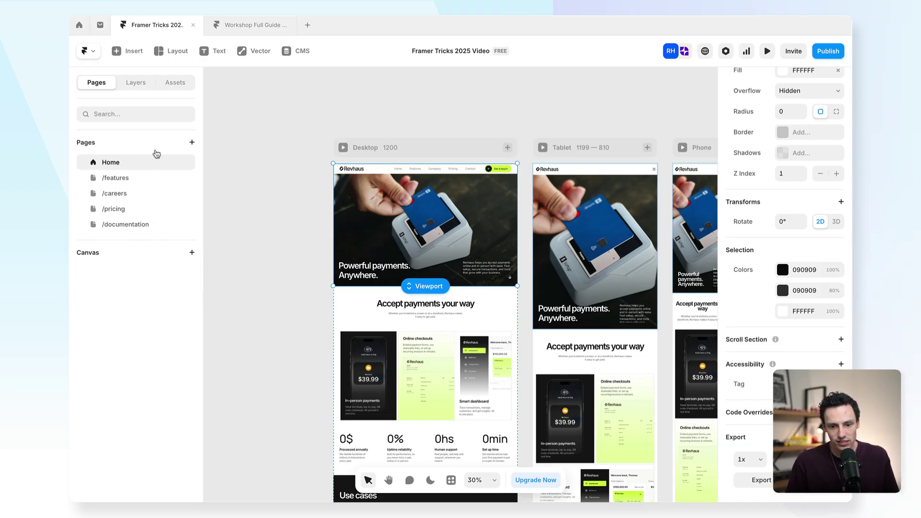
Step: Add Canvas 1 and resize its iPhone 13 frame to an 822×536 landscape screen
click(125, 259)
key(Return)
scroll(483, 230, up, 2)
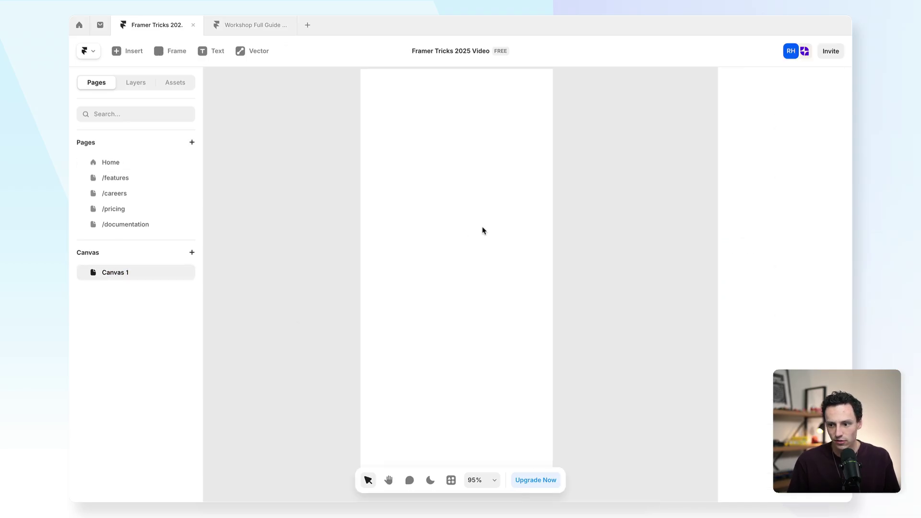
scroll(483, 230, down, 5)
click(459, 213)
scroll(332, 228, right, 3)
scroll(332, 228, up, 2)
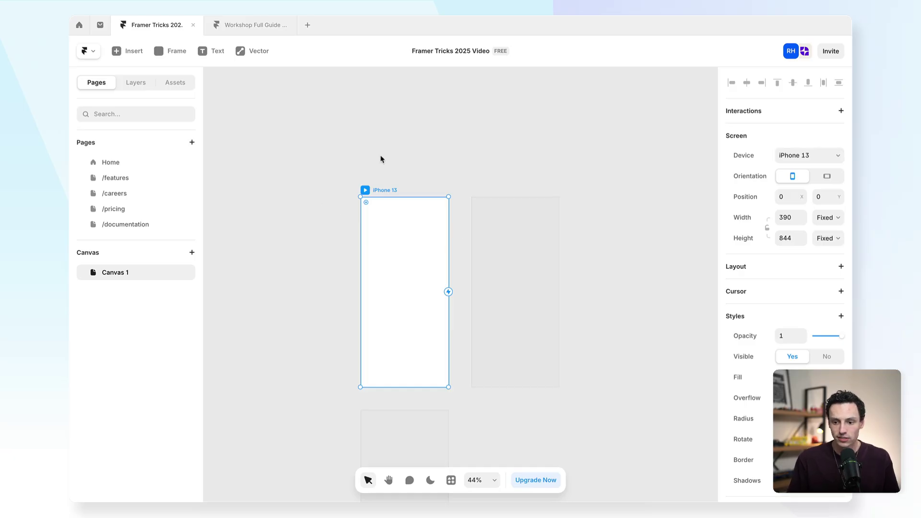
drag(447, 388, 546, 318)
scroll(479, 342, down, 5)
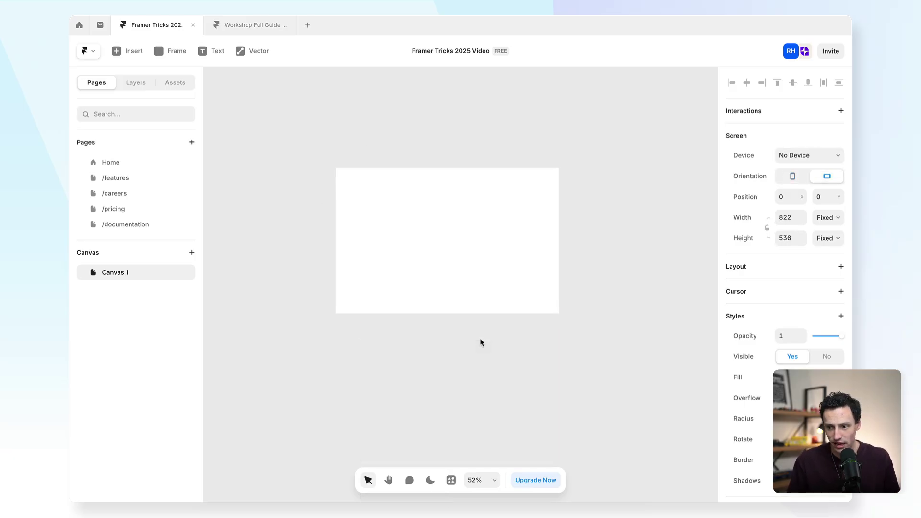
Step: Draw a new frame above the landscape screen, then return to the Home page
click(122, 49)
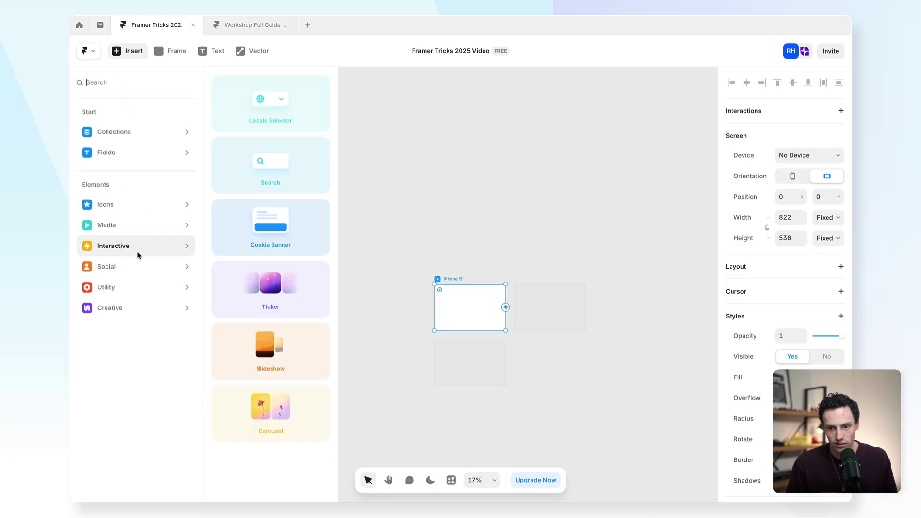
mouse_move(135, 286)
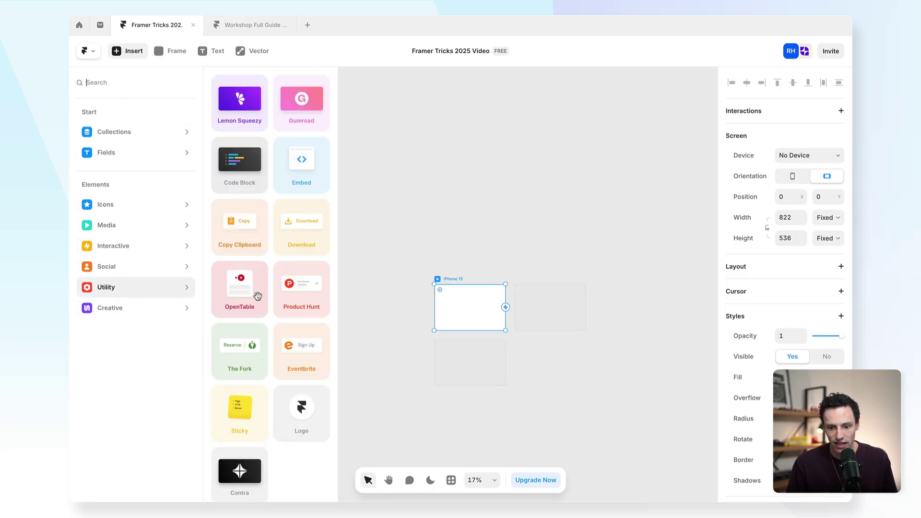
click(471, 205)
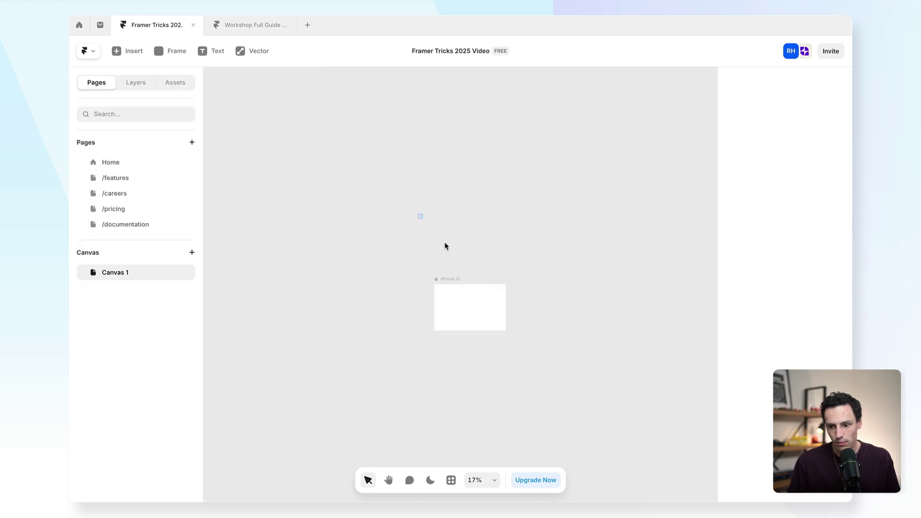
key(f)
drag(427, 215, 502, 272)
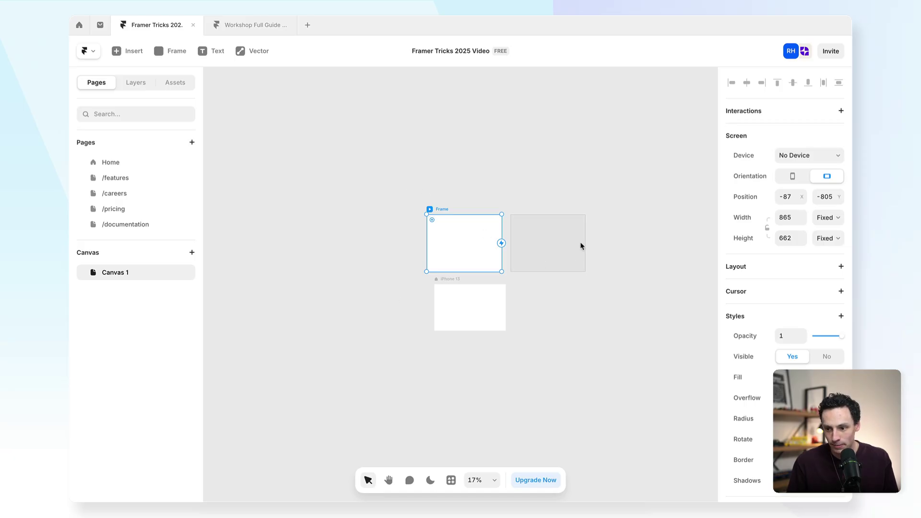
scroll(418, 183, down, 1)
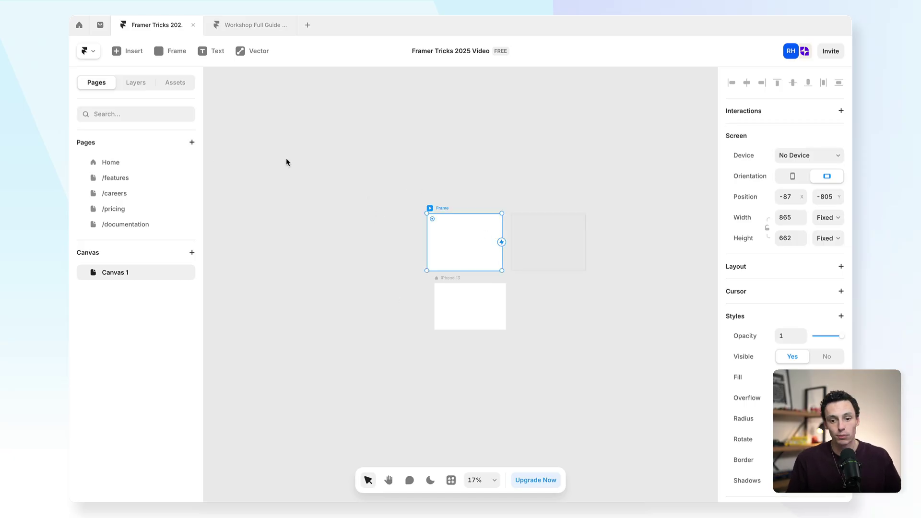
click(144, 164)
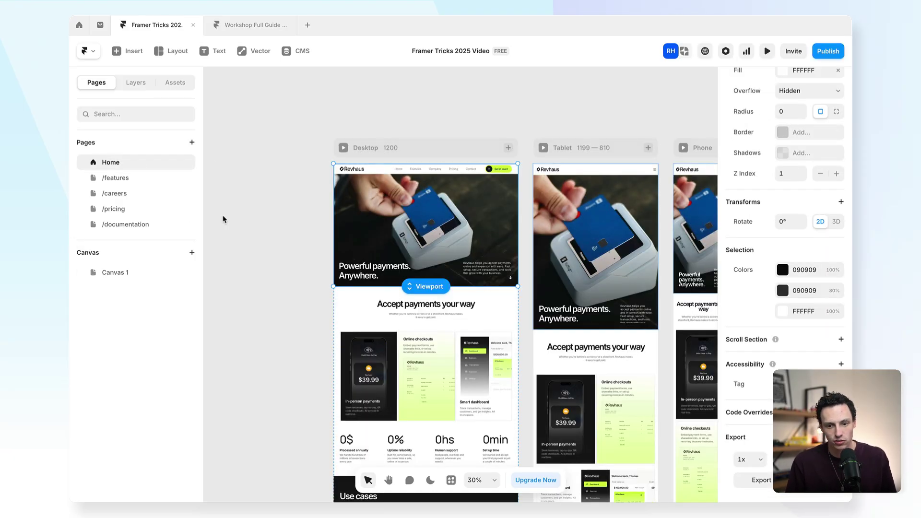
Step: Open the /careers page and launch the Workshop plugin
scroll(433, 222, down, 2)
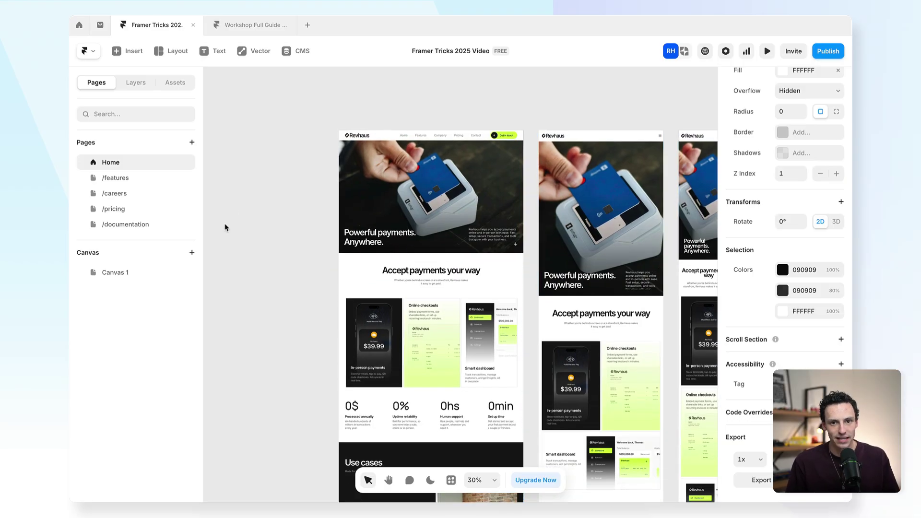
click(110, 274)
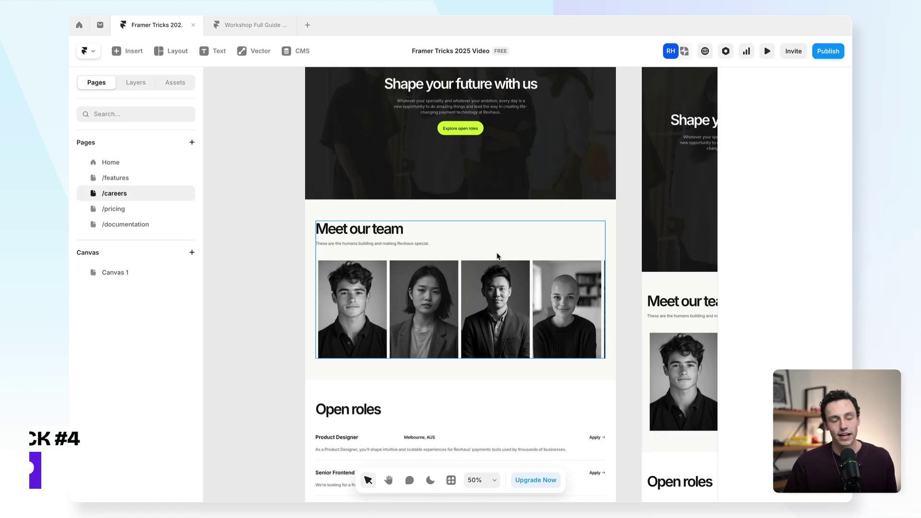
scroll(497, 257, right, 1)
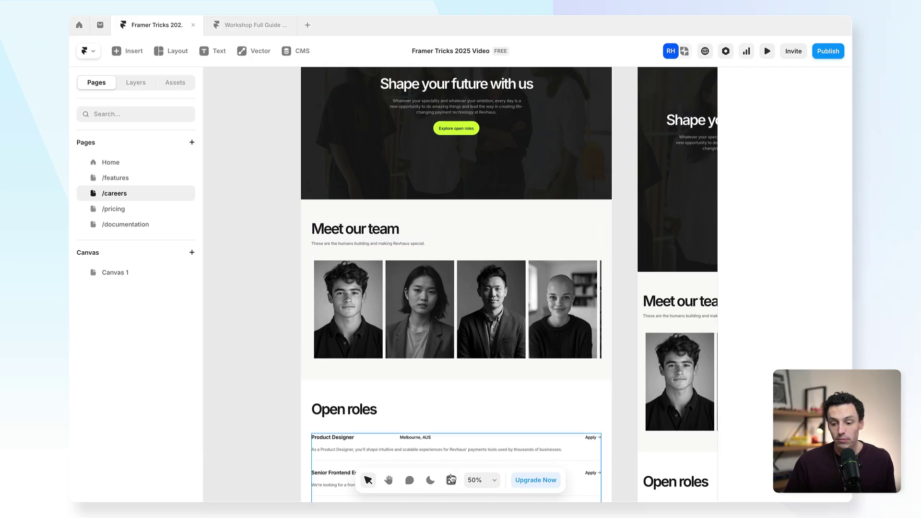
click(451, 480)
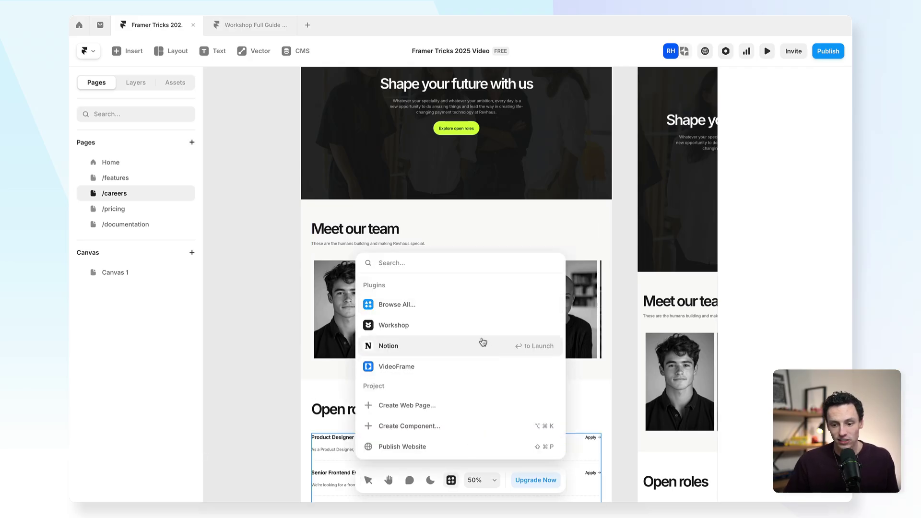
click(478, 330)
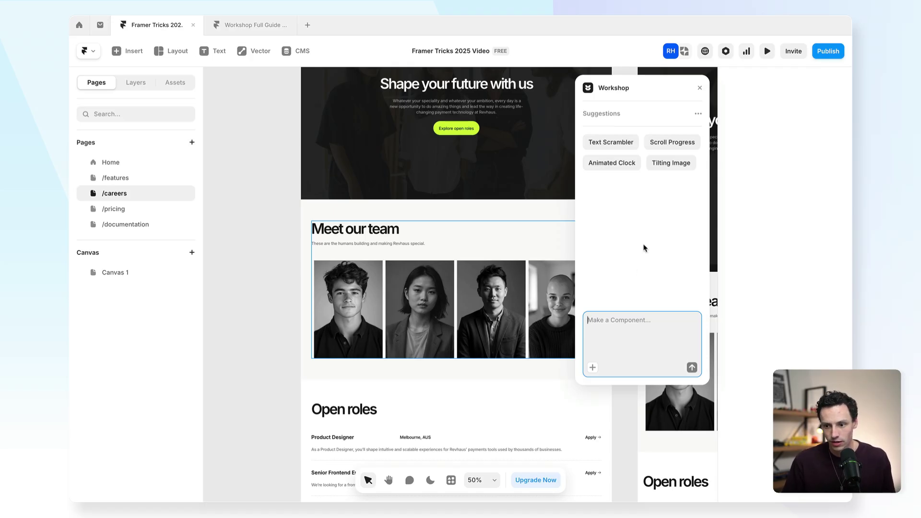
Step: Use the Animated Clock suggestion as the prompt and send it to generate the AnalogClock
click(614, 163)
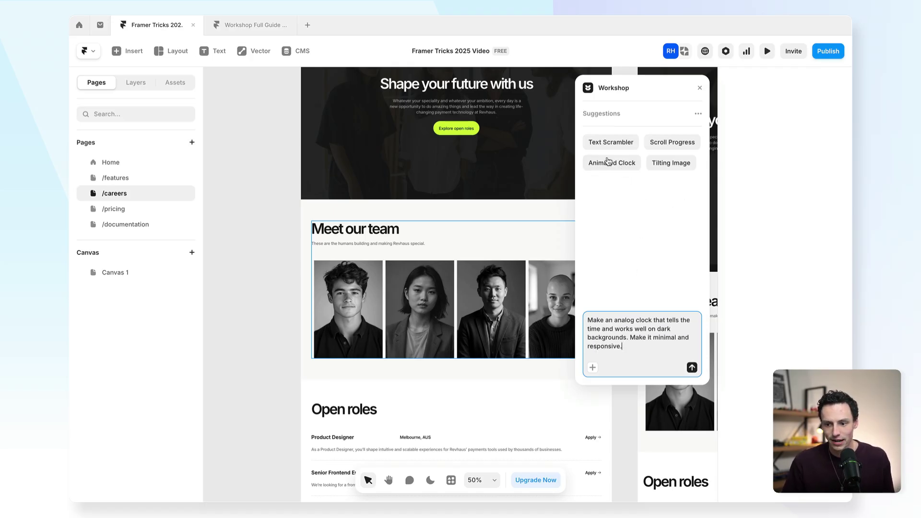
triple_click(599, 318)
click(651, 346)
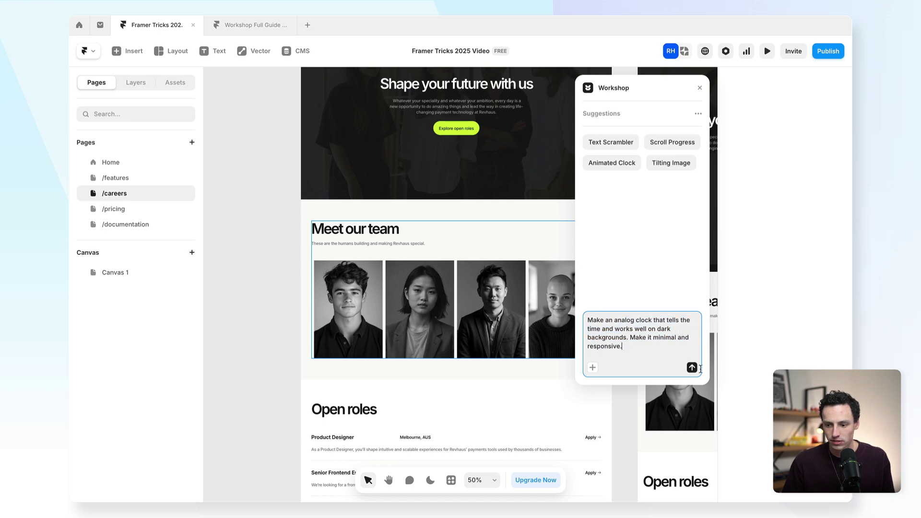
click(692, 367)
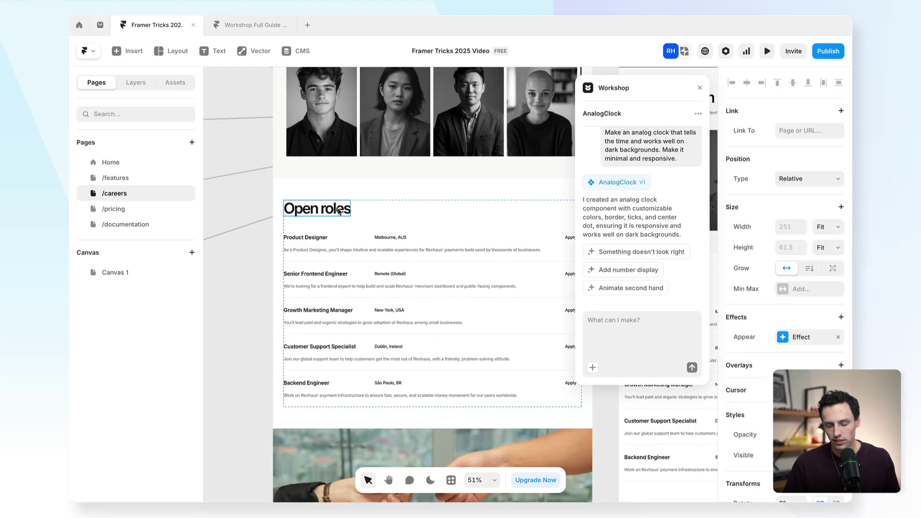
Step: Preview the careers page, scrolling to Open roles to see the ticking analog clock
click(768, 50)
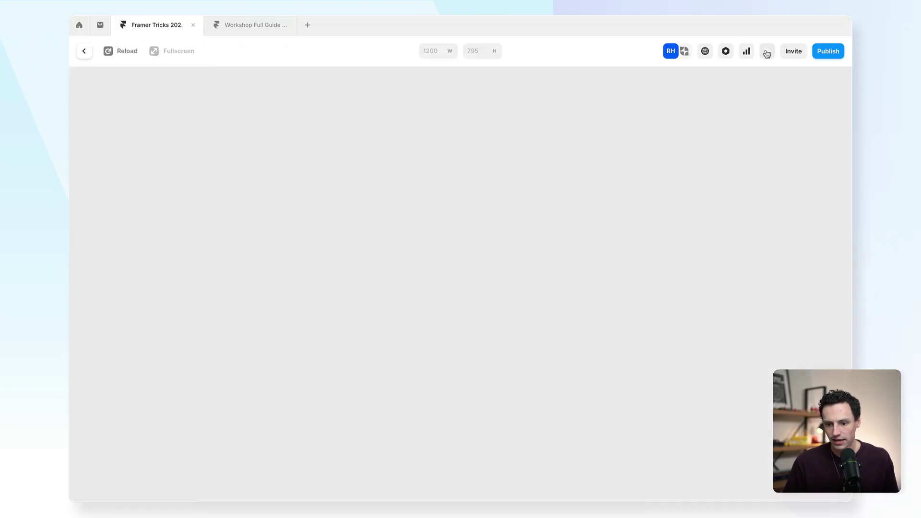
scroll(305, 250, down, 15)
scroll(304, 249, up, 5)
scroll(296, 259, down, 2)
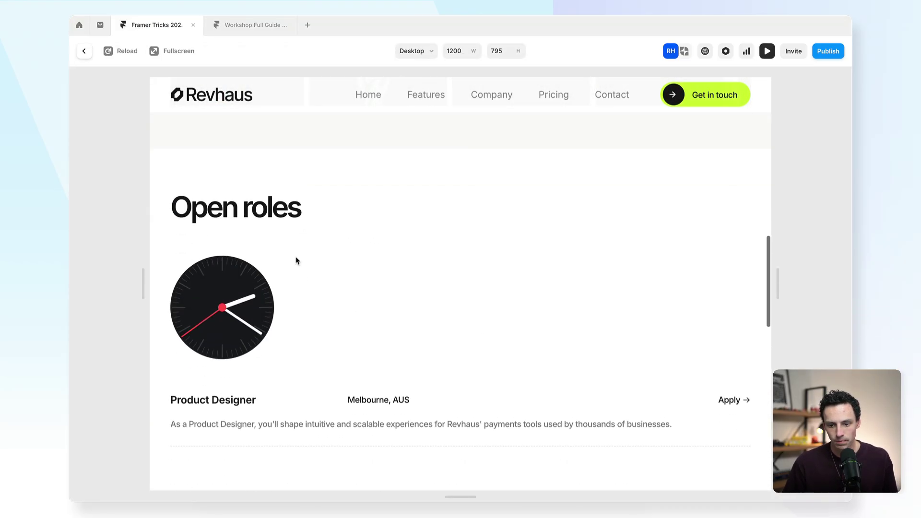
scroll(220, 315, down, 1)
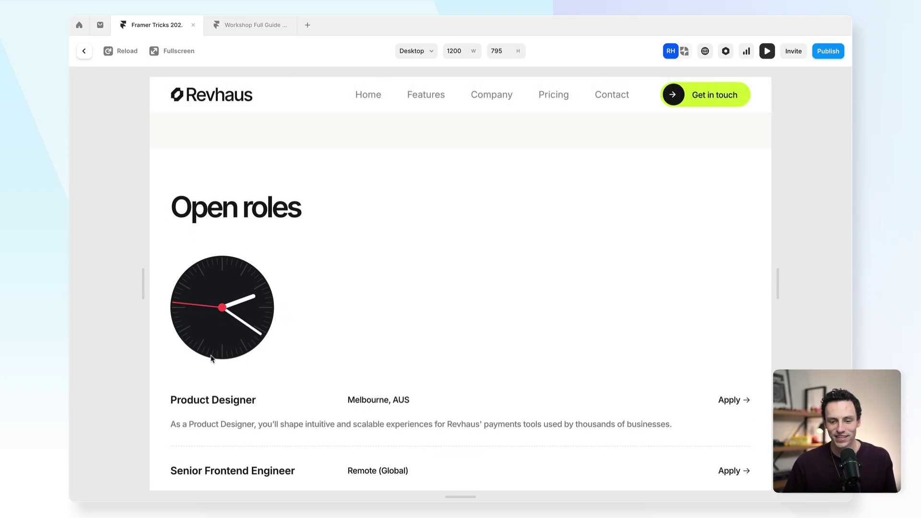
key(Escape)
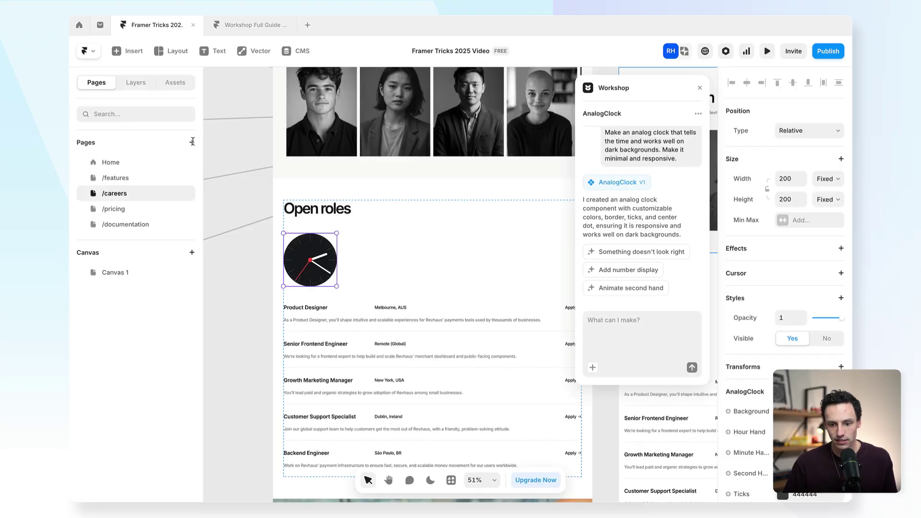
Step: Inspect the AnalogClock tick colour options and focus the Workshop prompt
scroll(810, 359, down, 5)
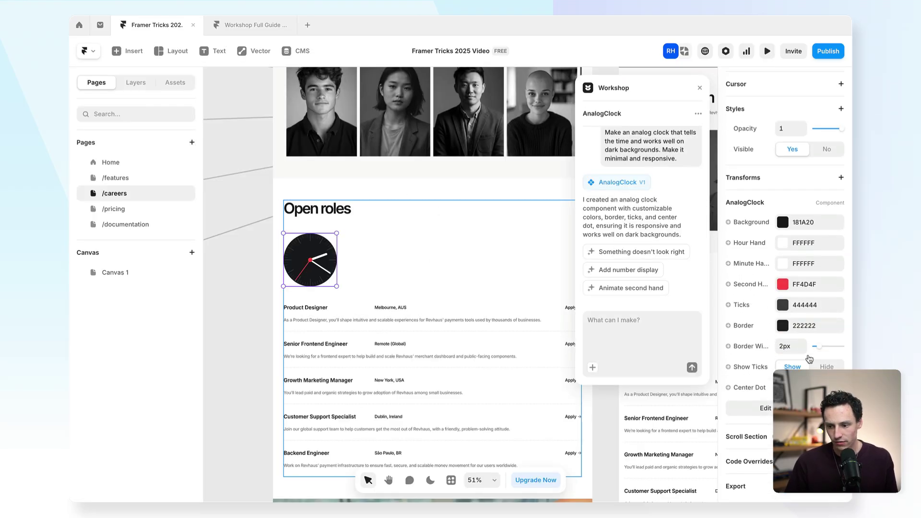
click(783, 305)
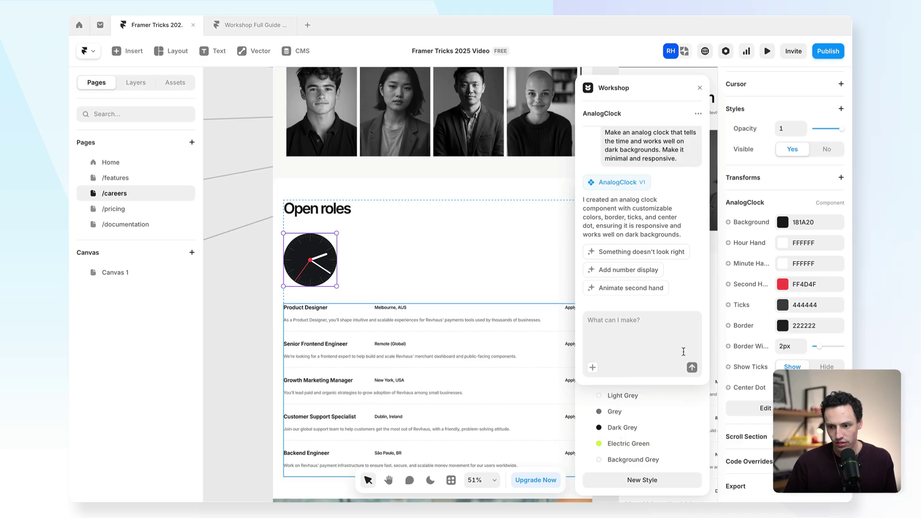
click(659, 320)
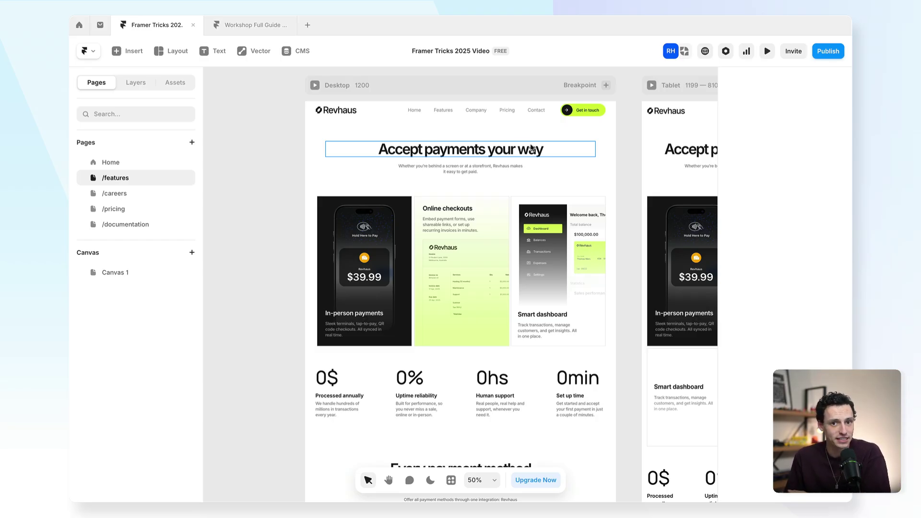
Step: Change the Accept payments your way heading colour to purple 7F1DDB
scroll(608, 174, down, 10)
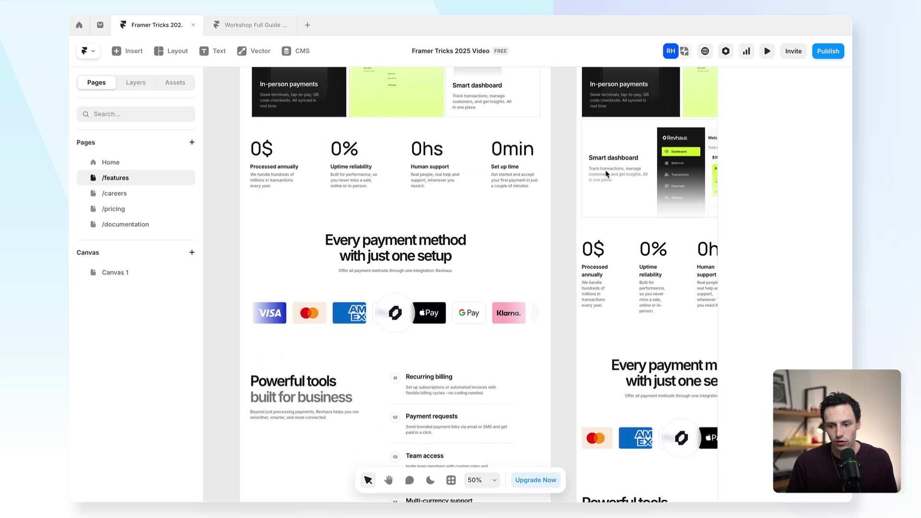
scroll(432, 183, up, 8)
ctrl+scroll(385, 192, up, 3)
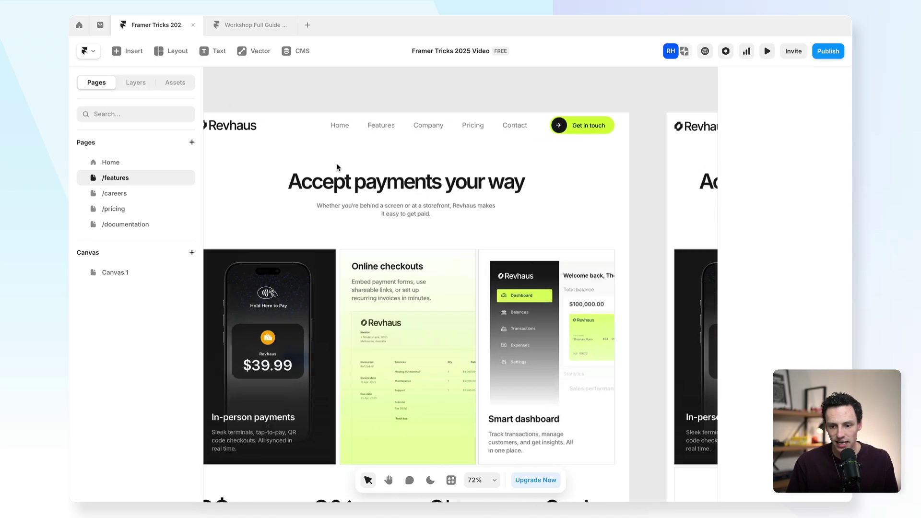
click(386, 193)
scroll(741, 319, down, 5)
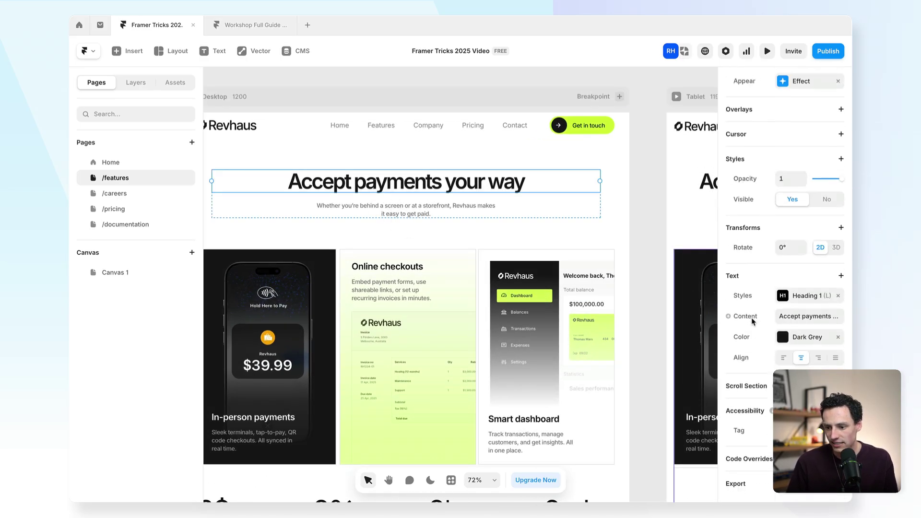
click(784, 341)
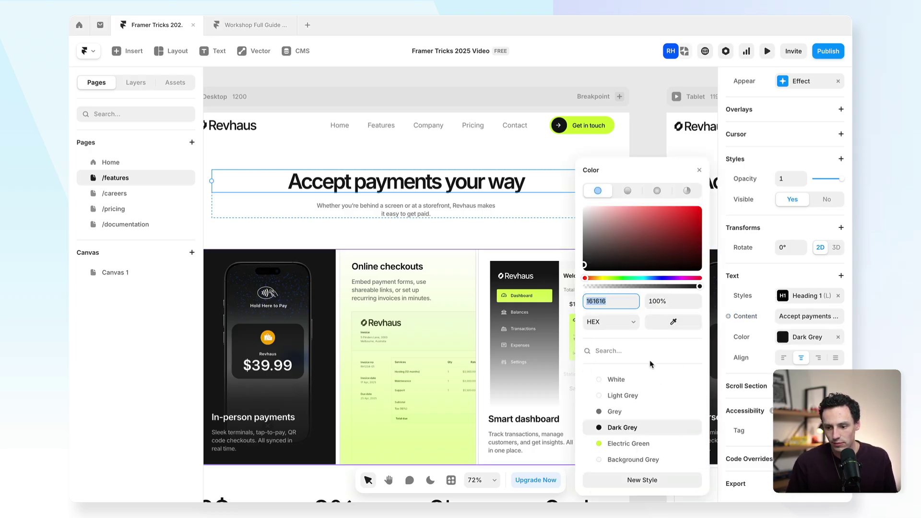
scroll(657, 356, down, 2)
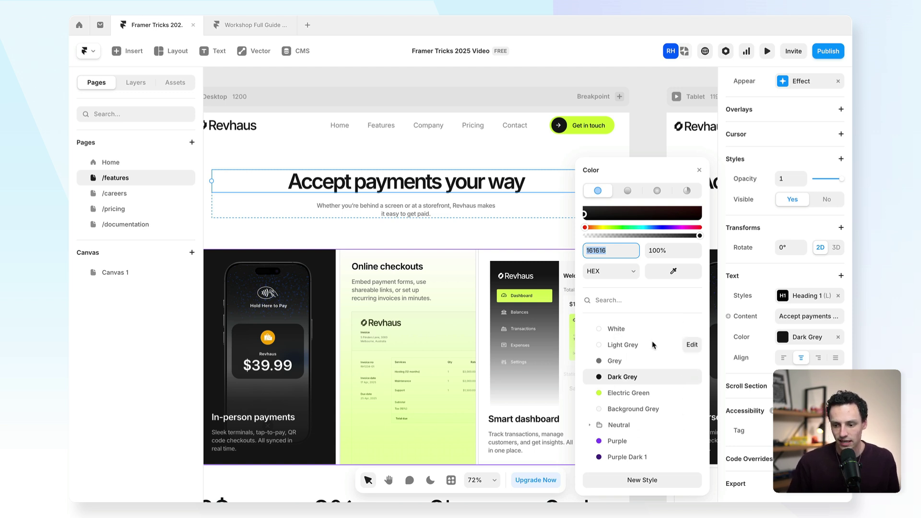
scroll(643, 339, up, 3)
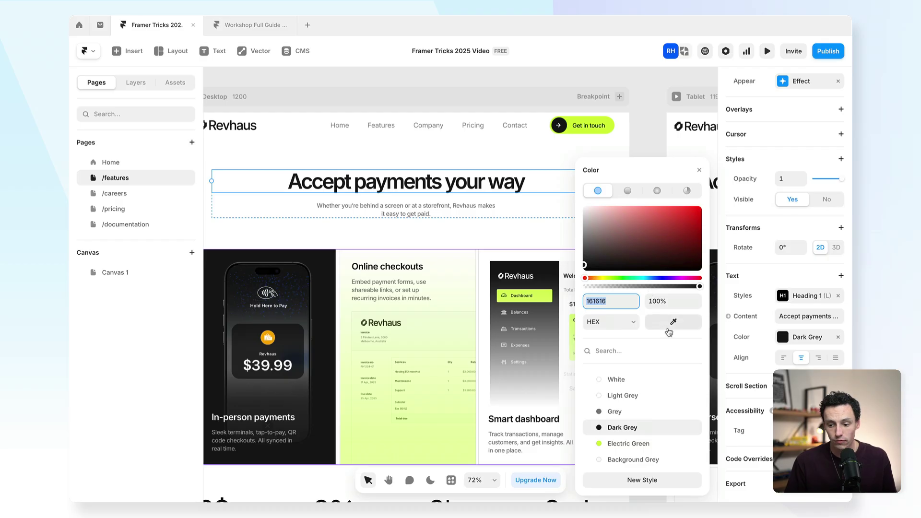
drag(652, 279, 681, 278)
click(685, 207)
drag(685, 208, 685, 237)
drag(681, 283, 671, 278)
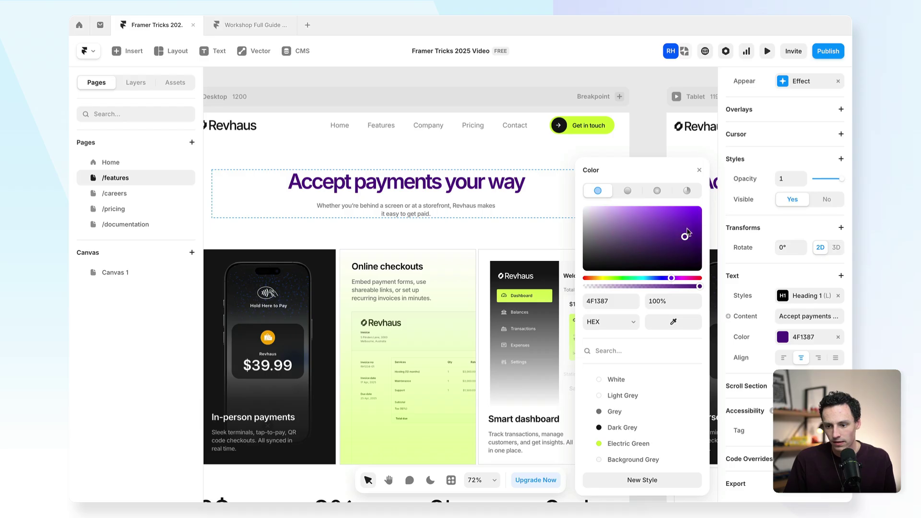
drag(685, 237, 686, 216)
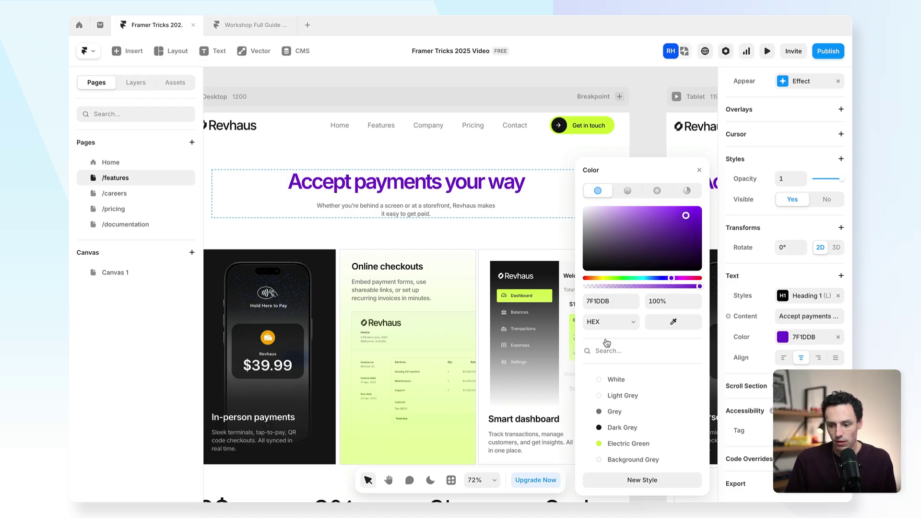
Step: Save the colour as the Demo Purple style and apply it to the subtext paragraph
click(640, 480)
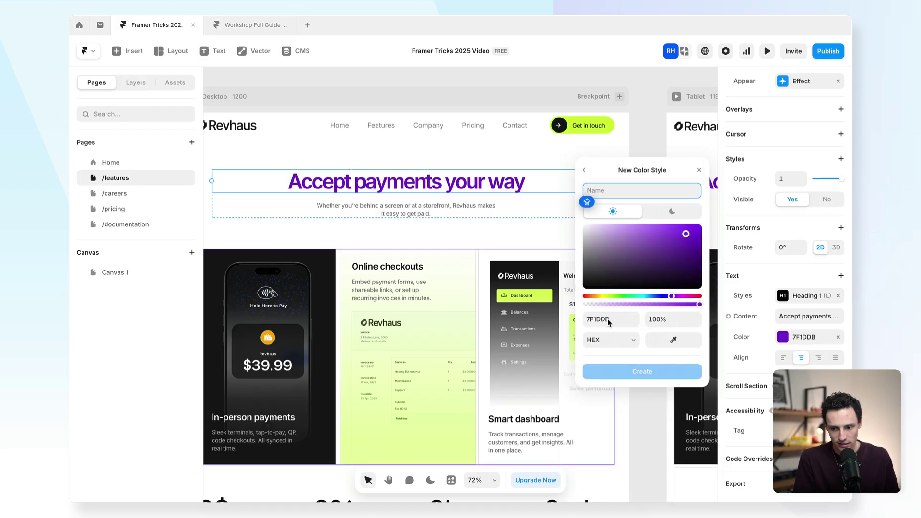
text(Demo Purple)
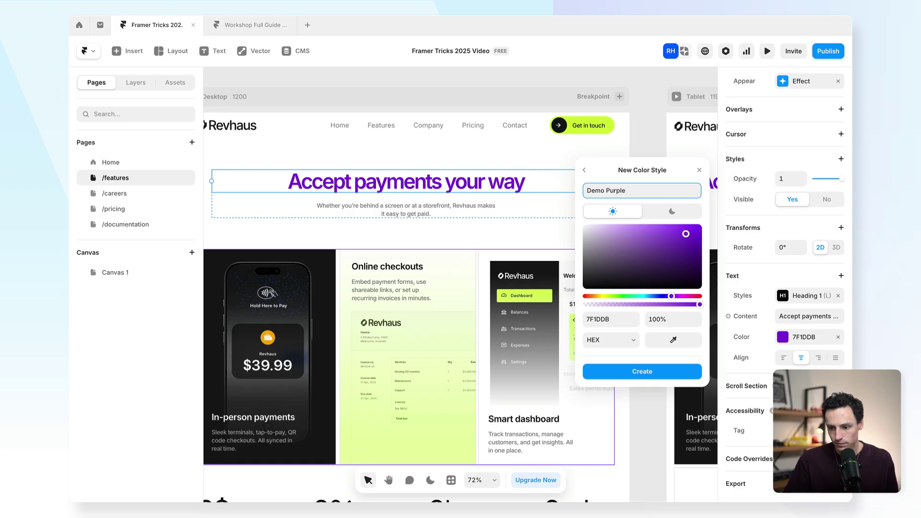
click(642, 371)
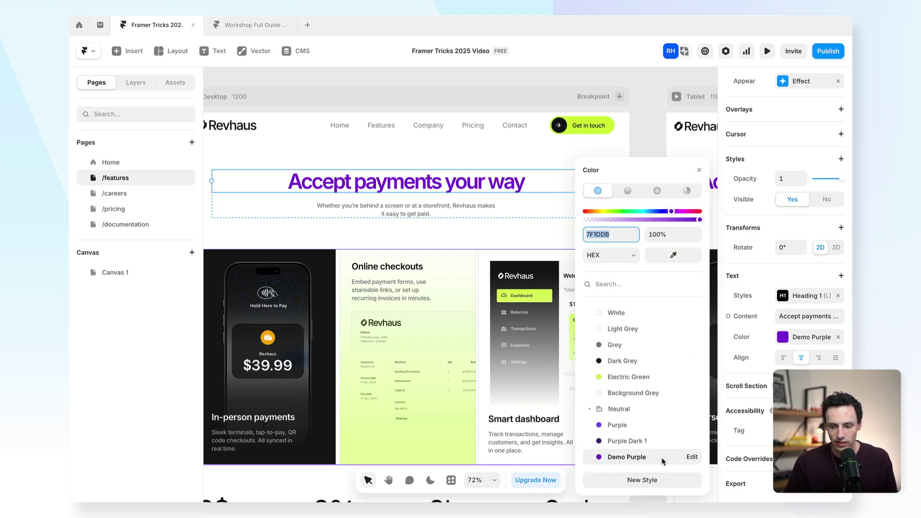
scroll(421, 191, down, 1)
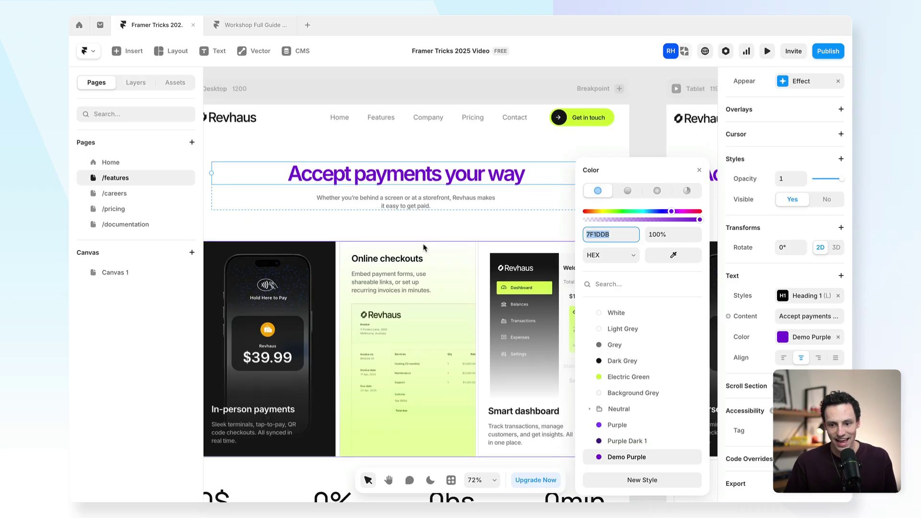
click(417, 206)
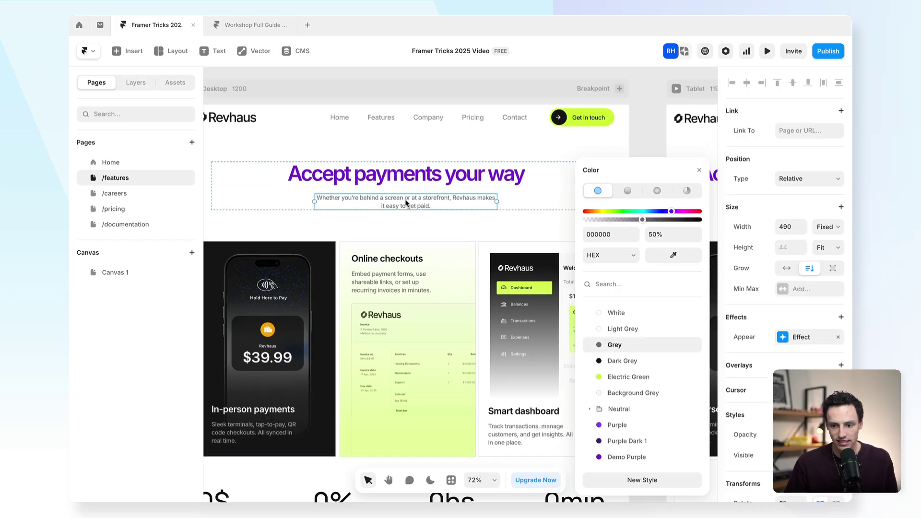
click(633, 457)
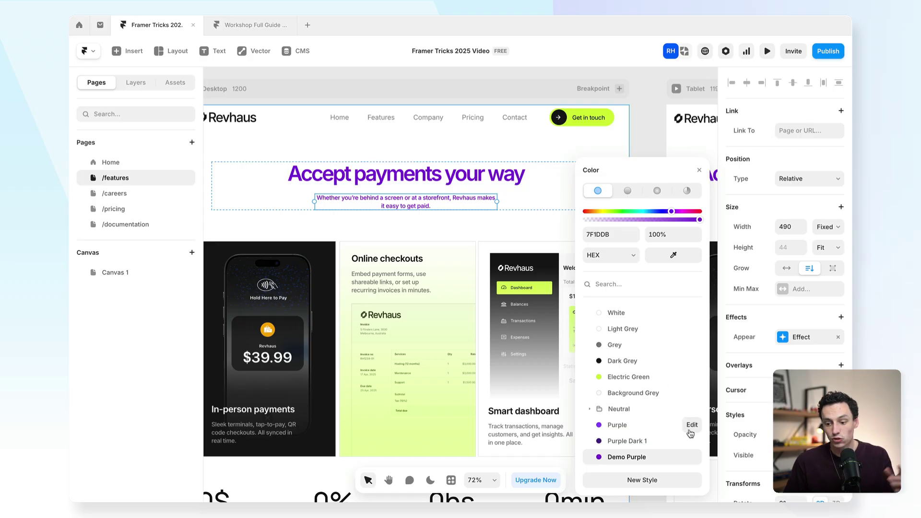
Step: Edit the Demo Purple style, shifting its hue to green
click(693, 462)
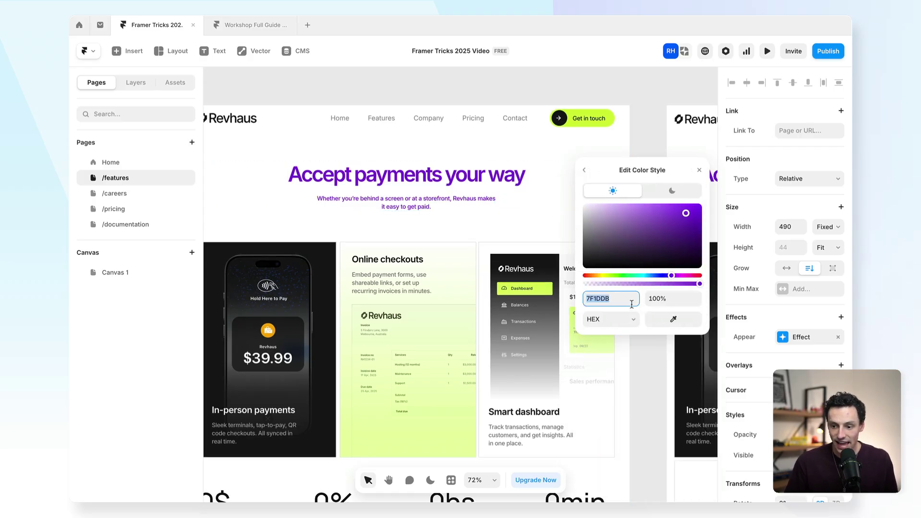
drag(655, 276, 634, 276)
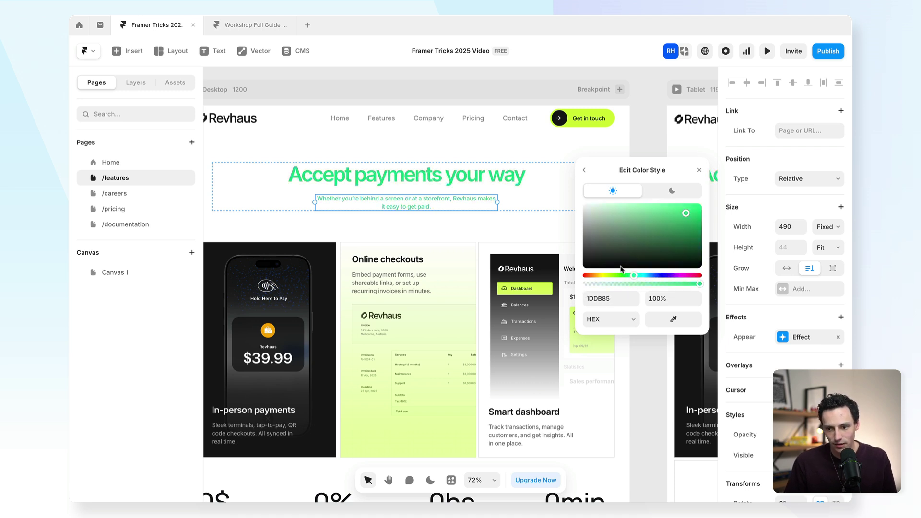
click(580, 167)
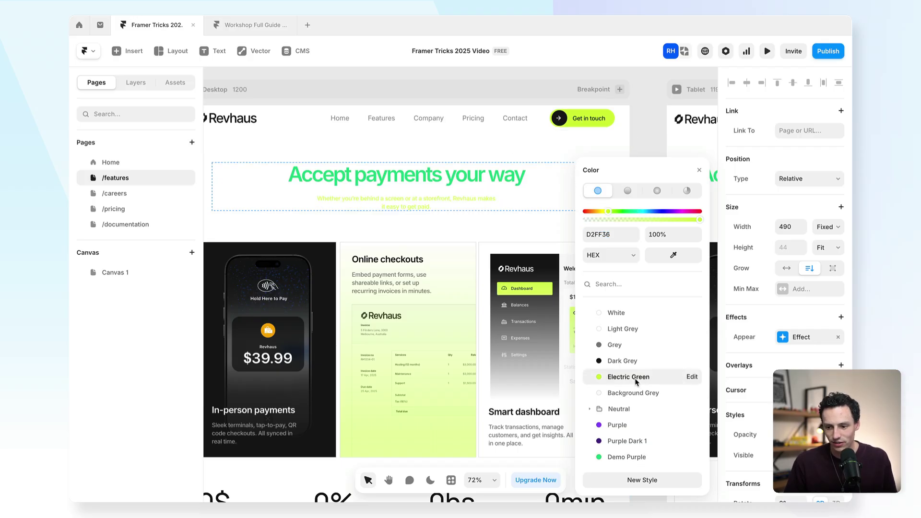
Step: Edit the Electric Green style, trying different hues including a shift toward blue
click(691, 377)
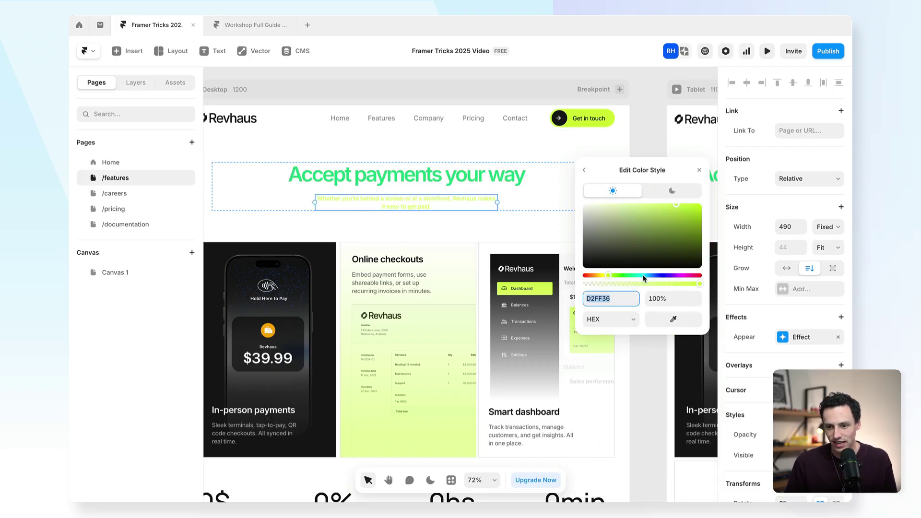
drag(644, 278, 686, 276)
scroll(356, 336, down, 5)
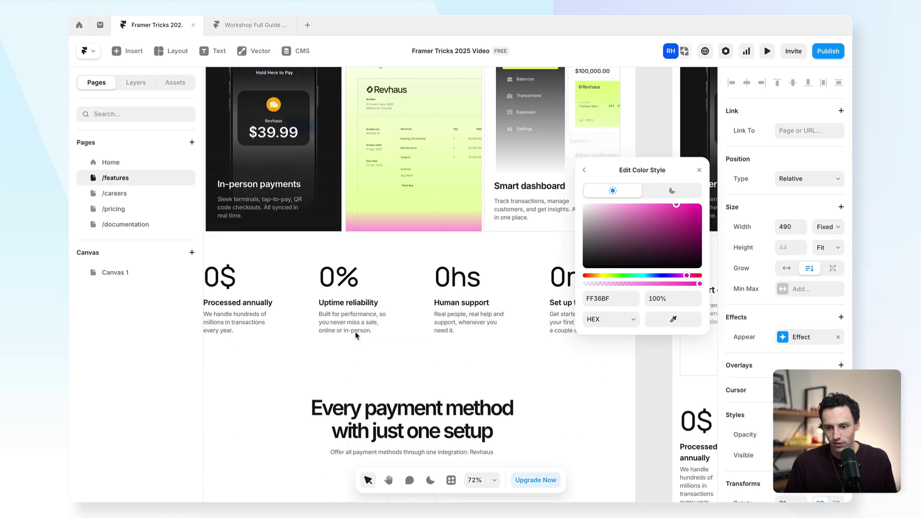
scroll(356, 336, down, 20)
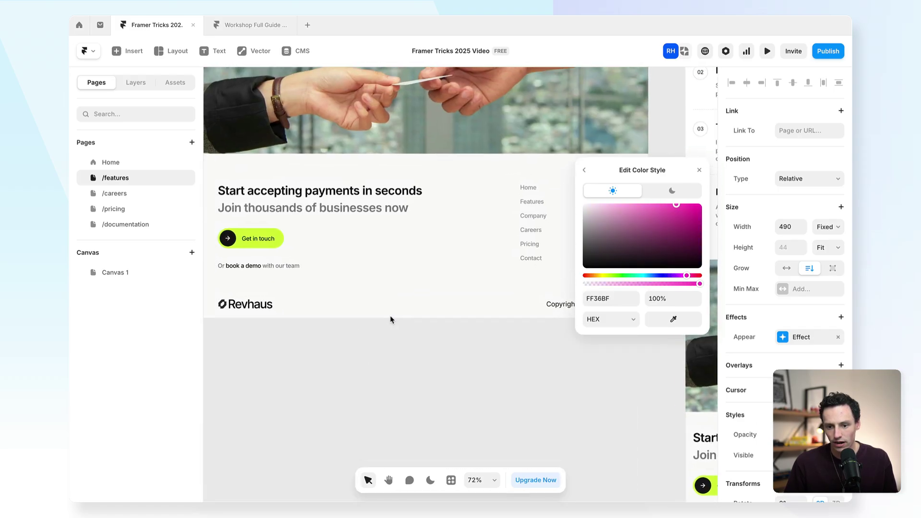
scroll(430, 209, up, 20)
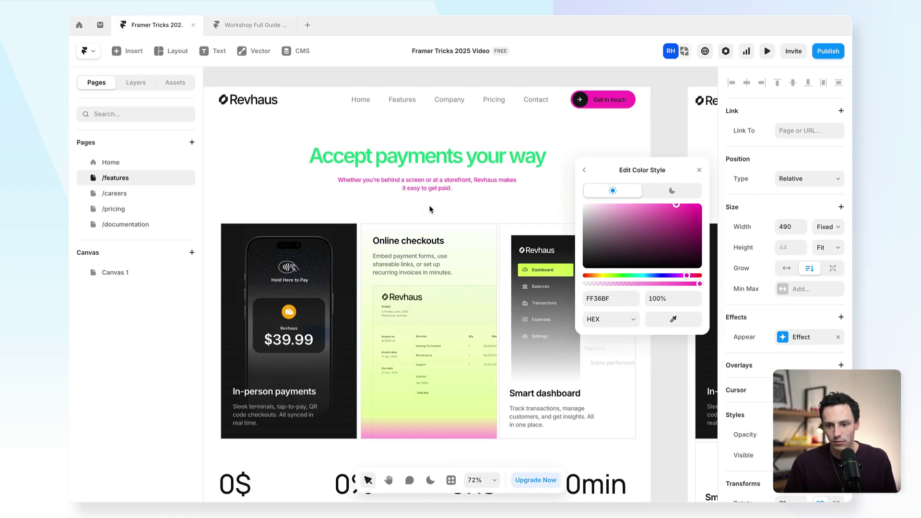
drag(684, 276, 649, 276)
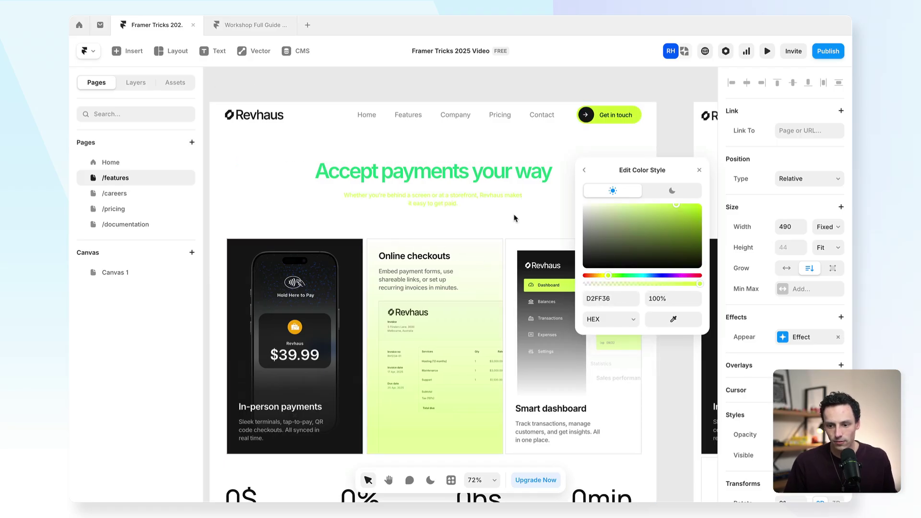
Step: Close the colour style and look through the Heading 1 text style's settings
click(427, 172)
scroll(742, 336, down, 5)
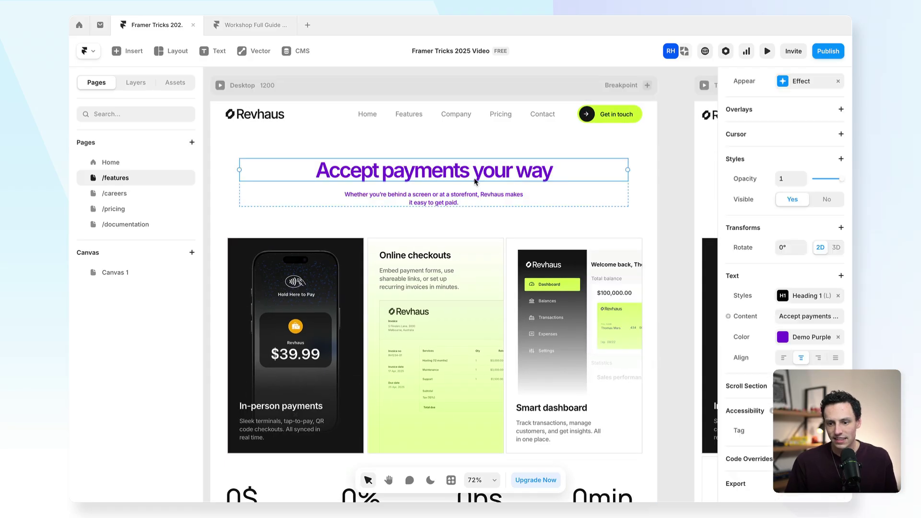
click(789, 300)
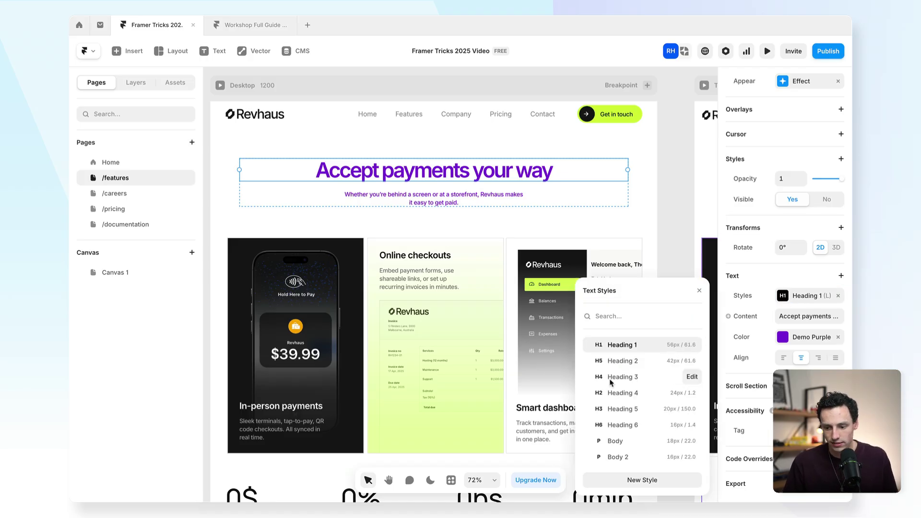
click(689, 343)
scroll(689, 297, down, 2)
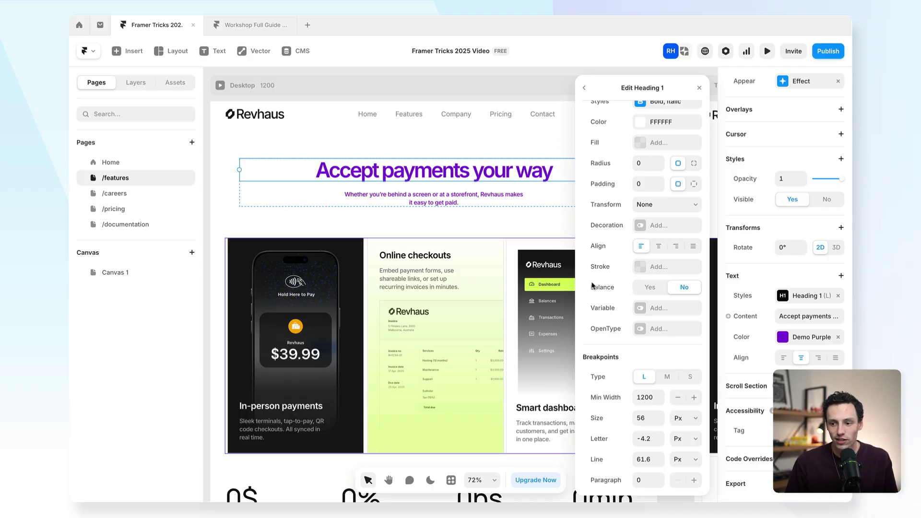
scroll(614, 273, up, 2)
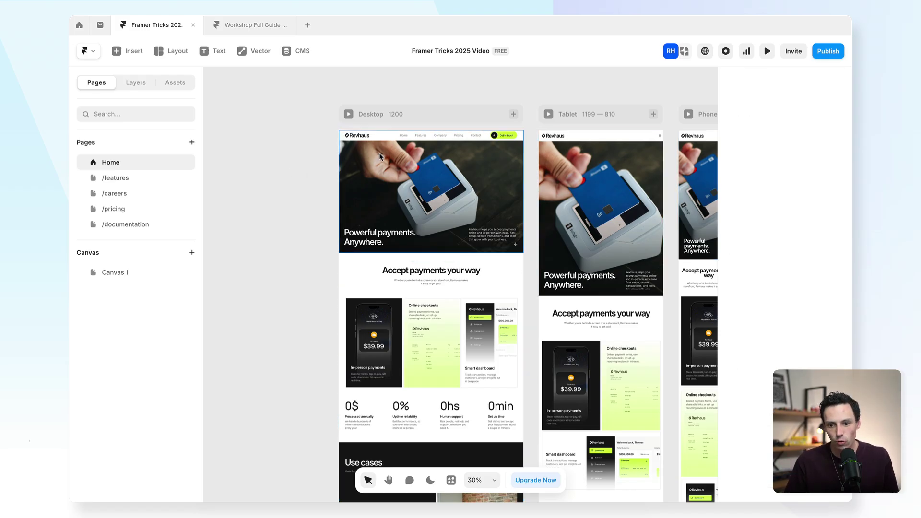
Step: Turn the Pricing section into a Scroll Section
scroll(405, 142, up, 3)
scroll(406, 143, up, 3)
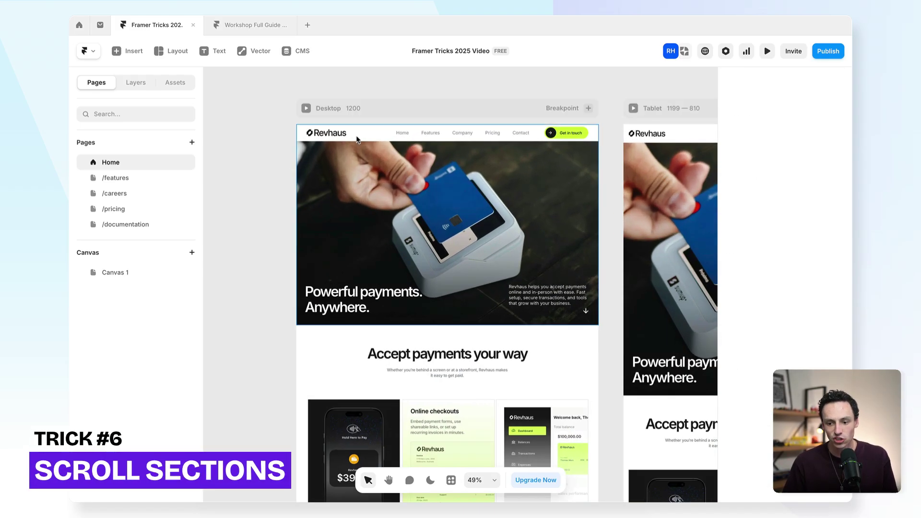
scroll(413, 238, down, 6)
scroll(425, 192, up, 7)
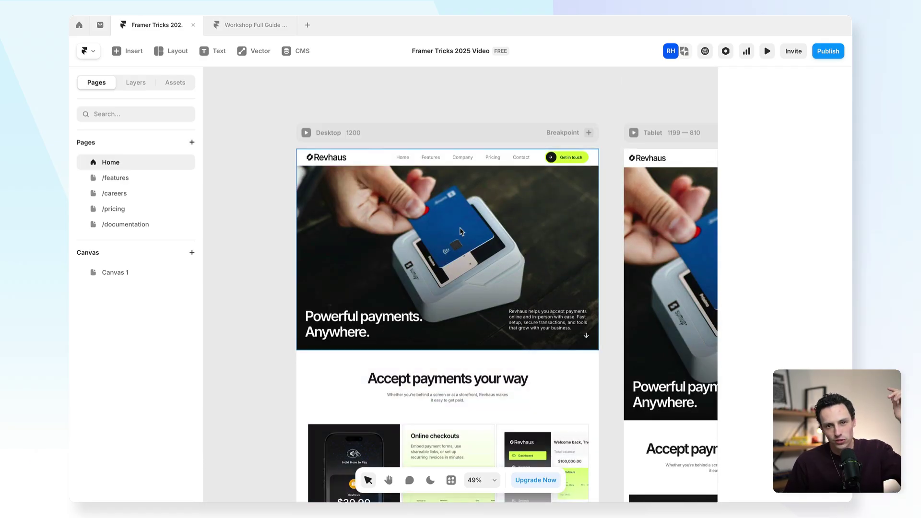
scroll(460, 232, down, 10)
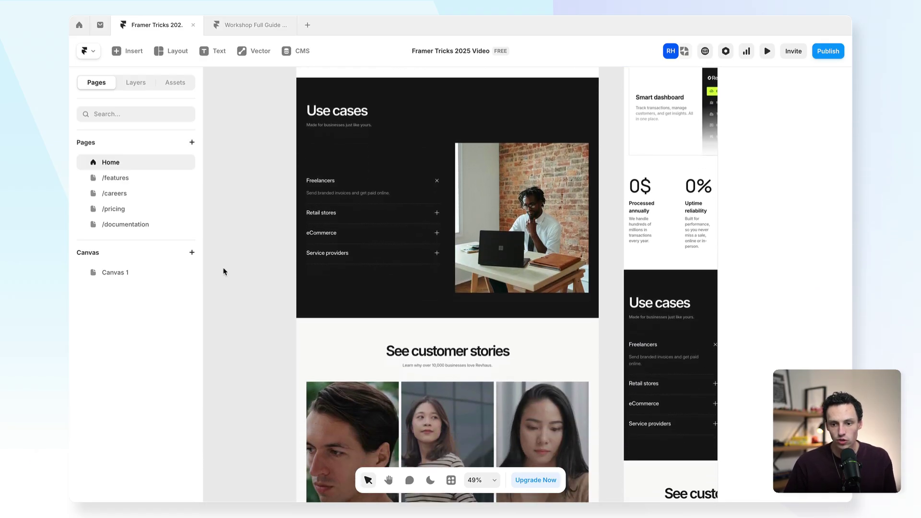
scroll(453, 282, down, 8)
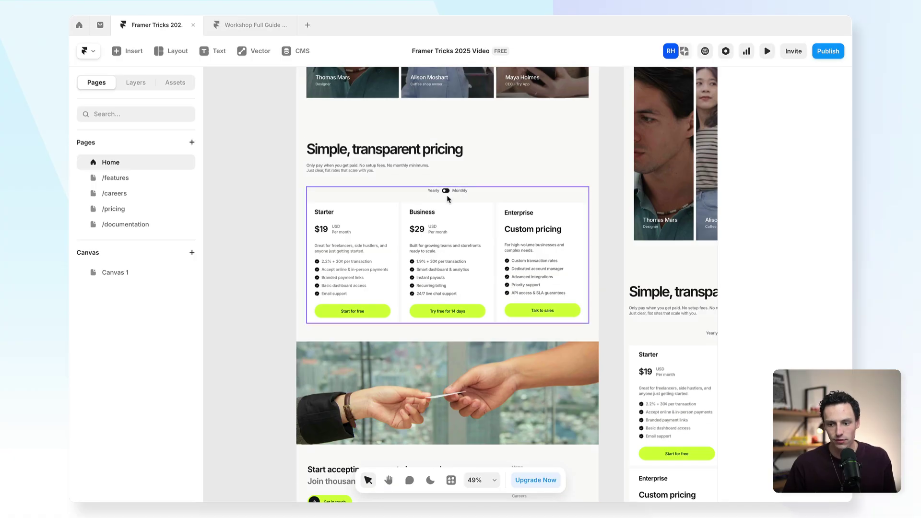
click(462, 129)
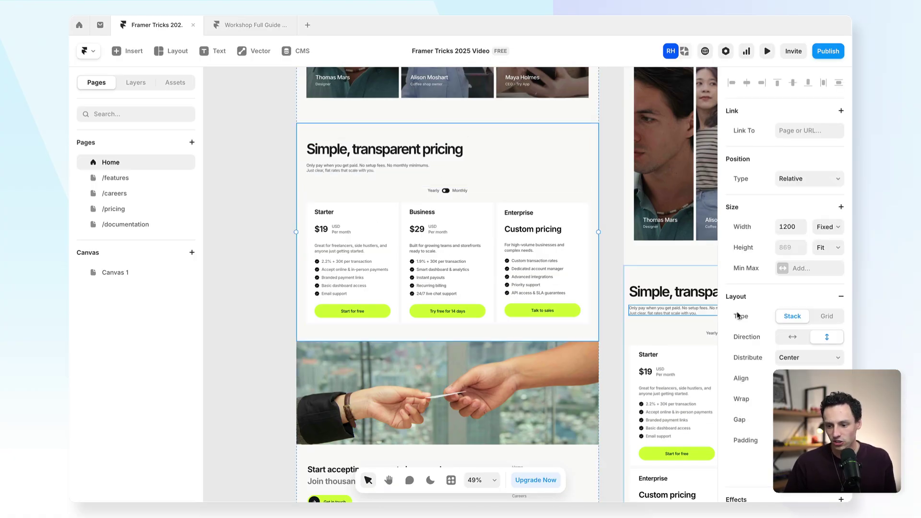
scroll(213, 228, left, 3)
click(139, 83)
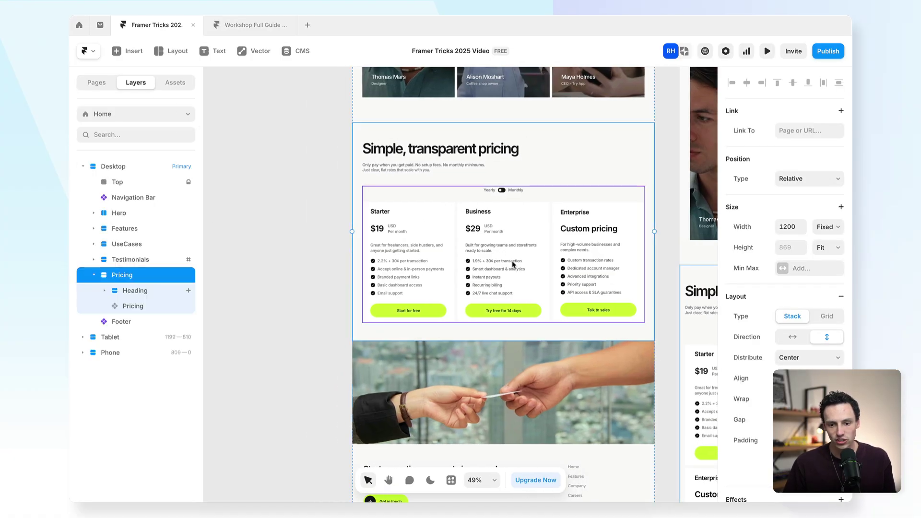
scroll(786, 317, down, 10)
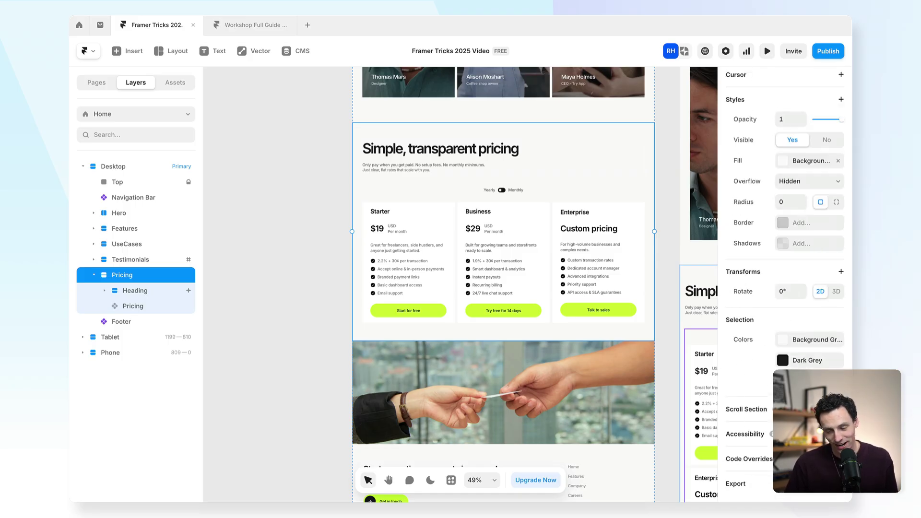
click(840, 409)
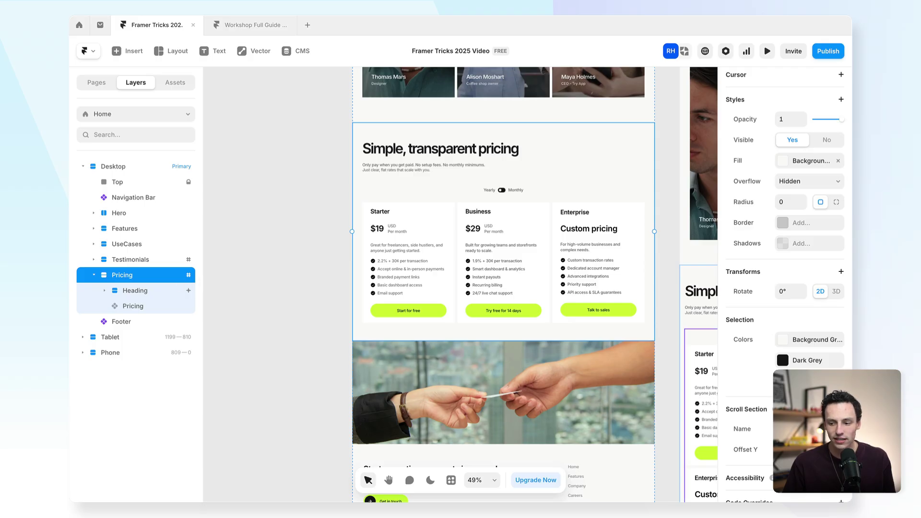
Step: Deselect the Pricing section and scroll back up to the navigation bar
key(Escape)
scroll(550, 216, up, 10)
scroll(551, 217, up, 15)
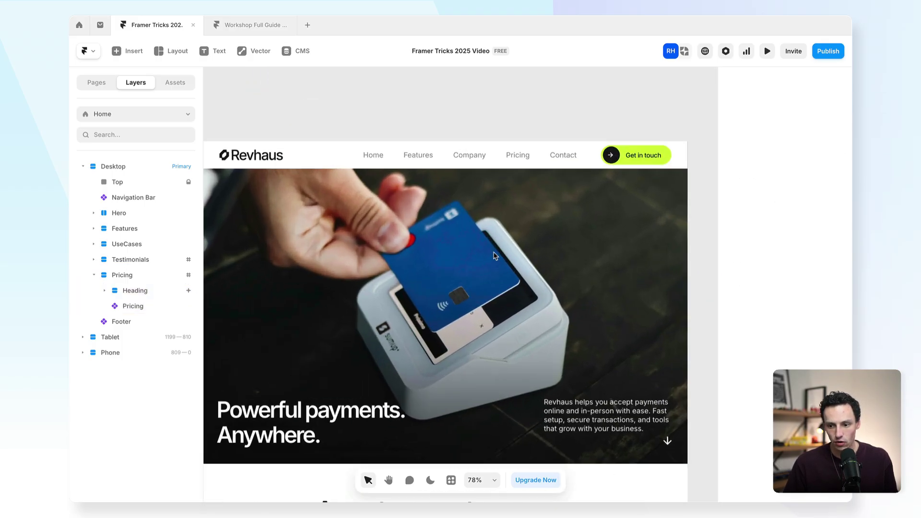
scroll(528, 216, up, 1)
Step: Link the Navigation Bar's Pricing item to the Home page's #pricing section
double_click(528, 172)
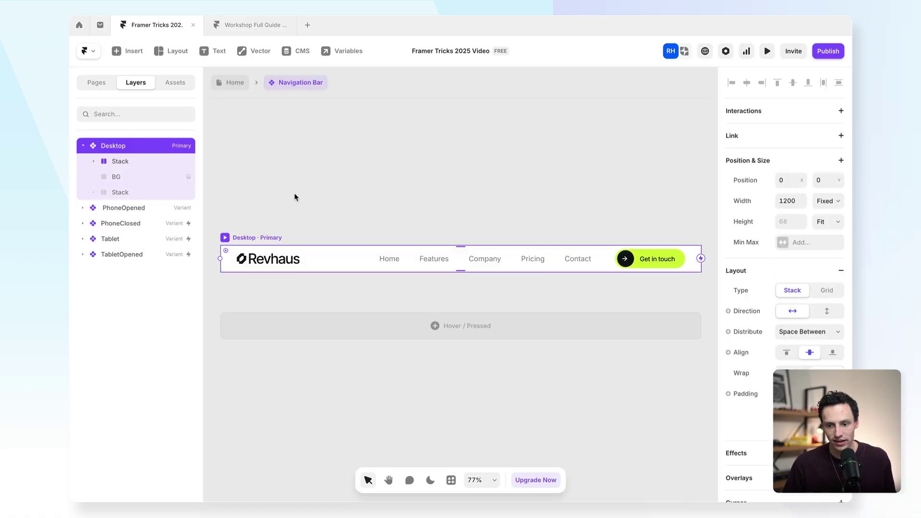
click(534, 262)
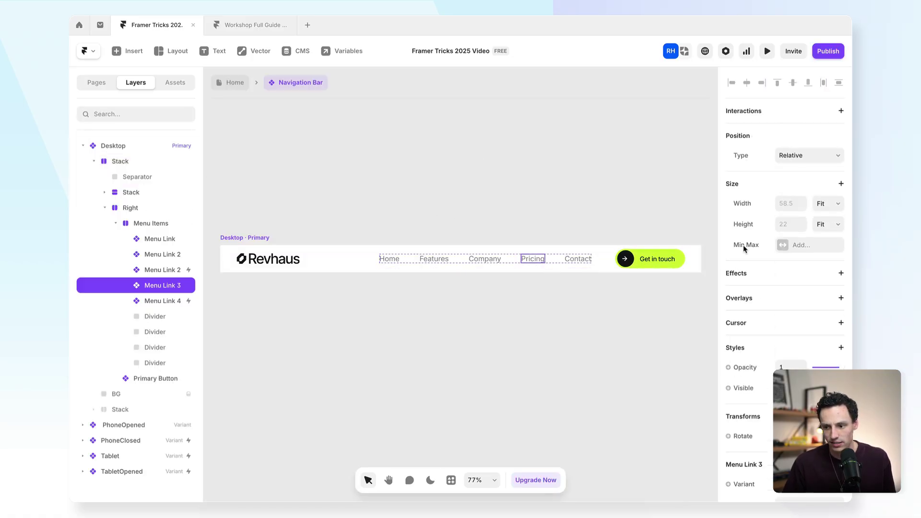
scroll(745, 249, down, 3)
click(811, 409)
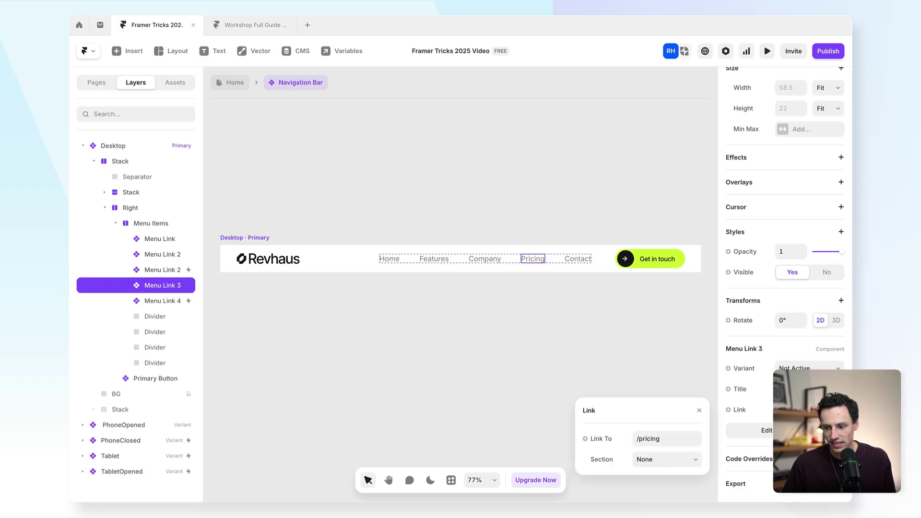
click(666, 435)
click(655, 358)
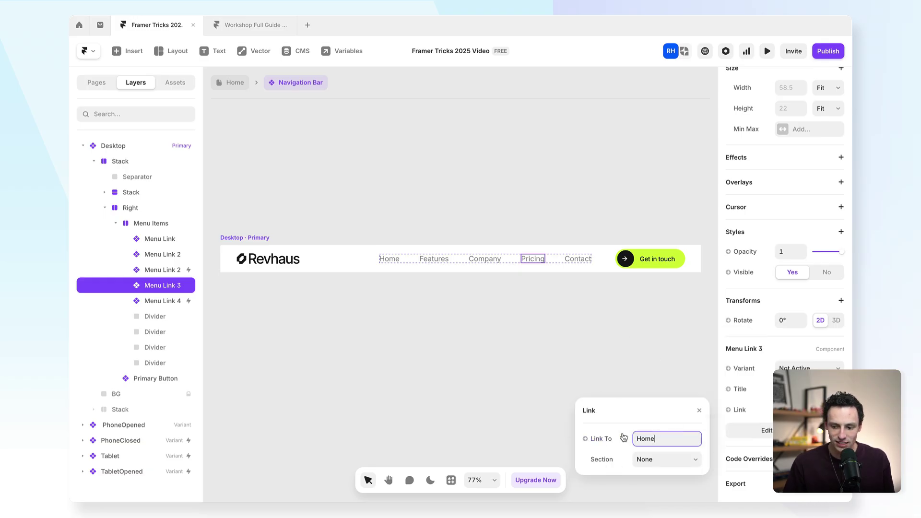
click(660, 464)
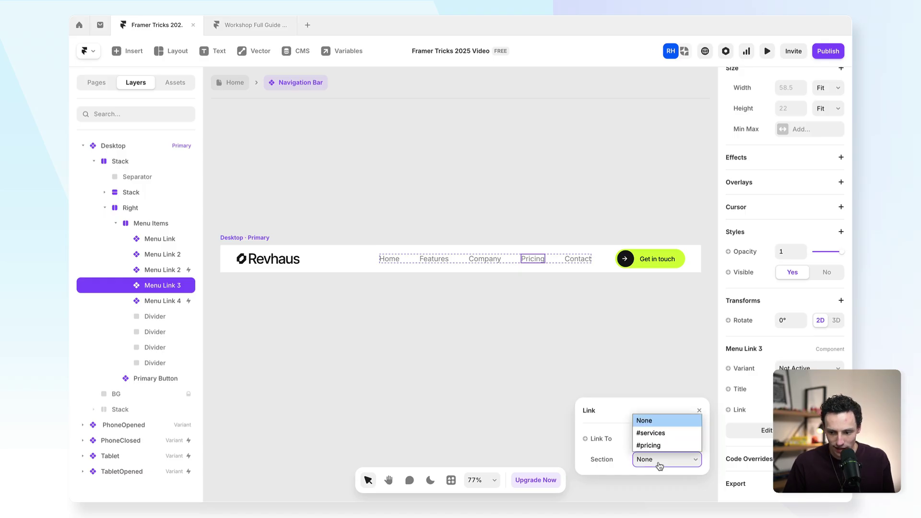
click(661, 446)
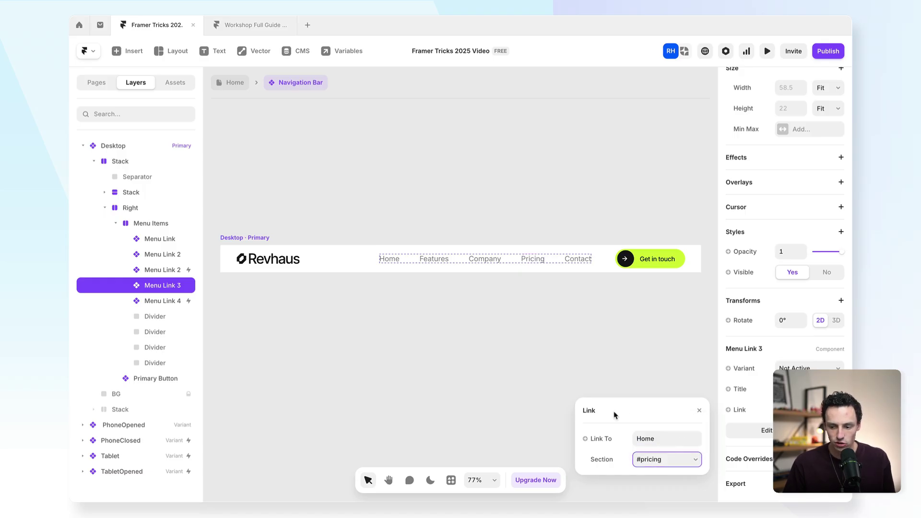
click(230, 85)
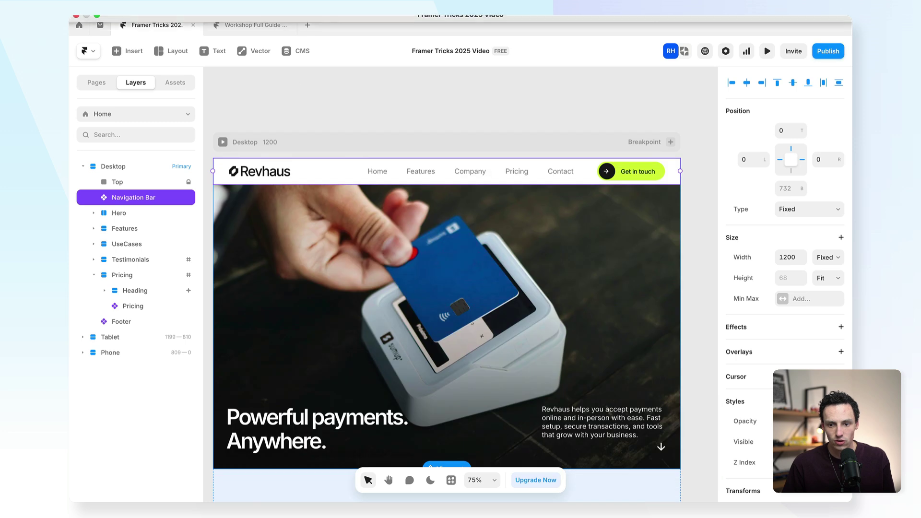
Step: Preview the site and test the Pricing link's jump to the pricing section
click(767, 51)
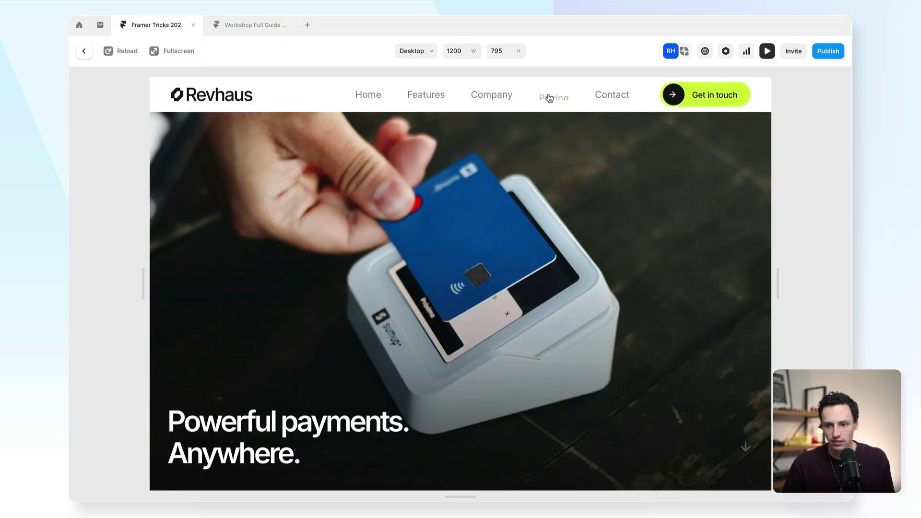
click(547, 95)
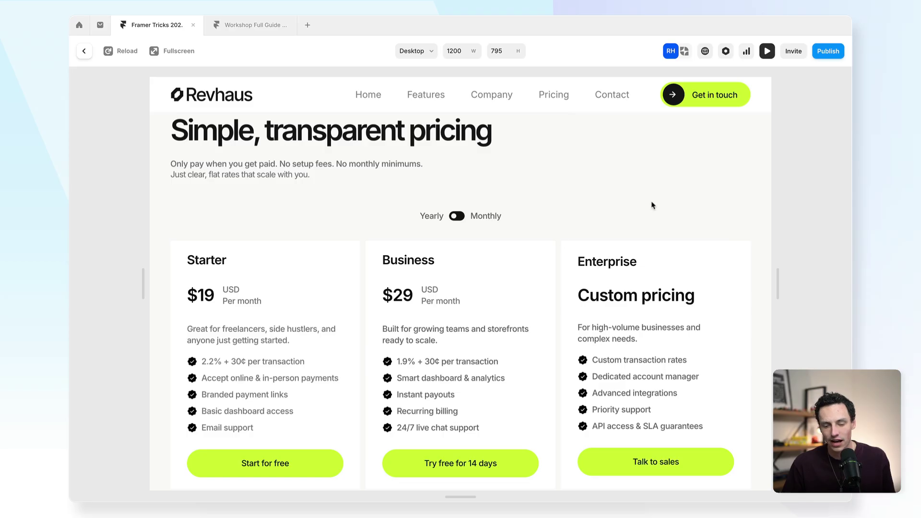
key(Escape)
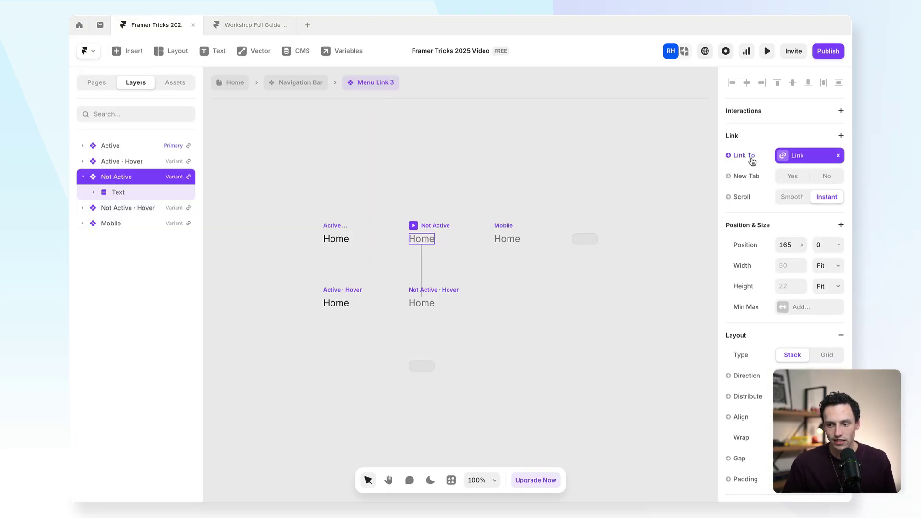
Step: Set the Pricing link's scroll to Smooth and confirm the smooth scroll in preview
click(787, 200)
click(227, 83)
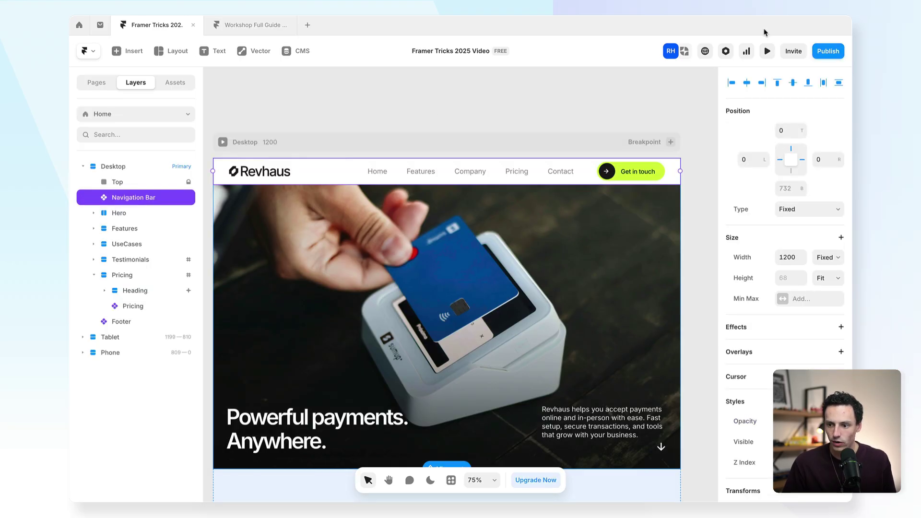
click(767, 51)
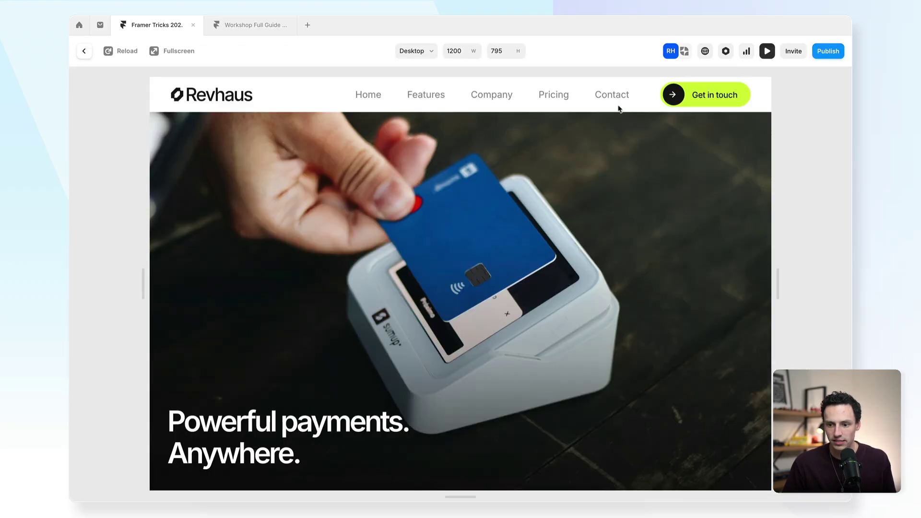
click(559, 95)
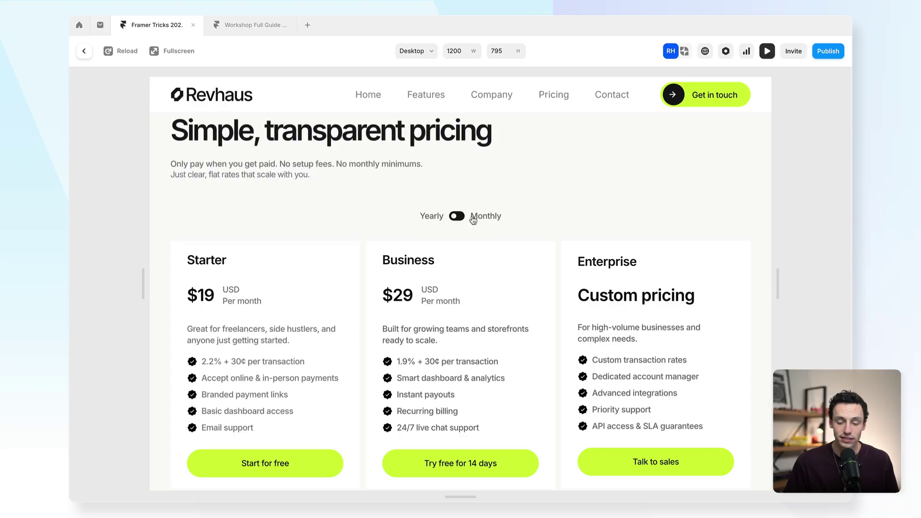
scroll(627, 200, down, 1)
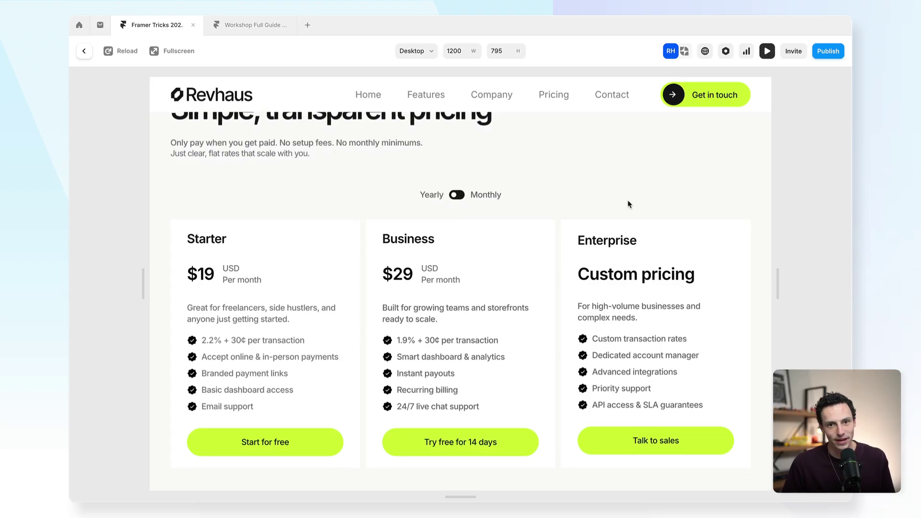
key(Escape)
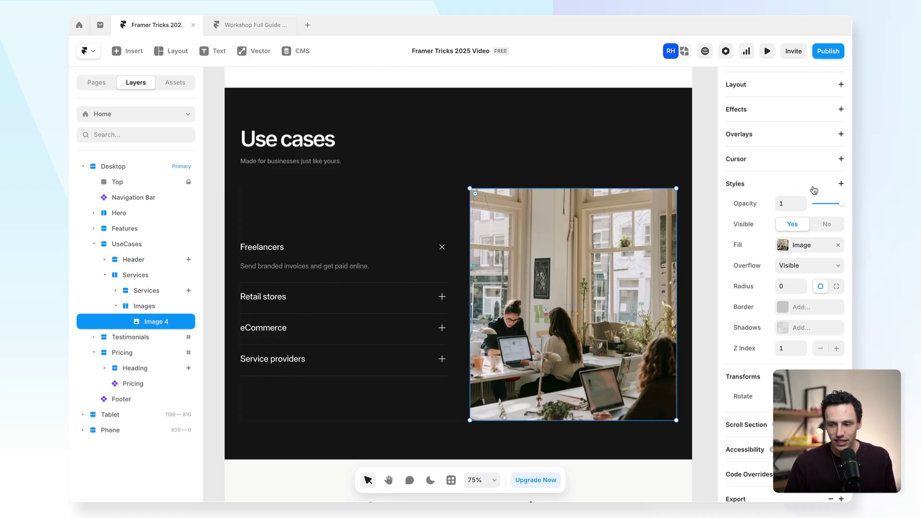
Step: Add a Grayscale filter to the office photo and set it to 97%
click(837, 186)
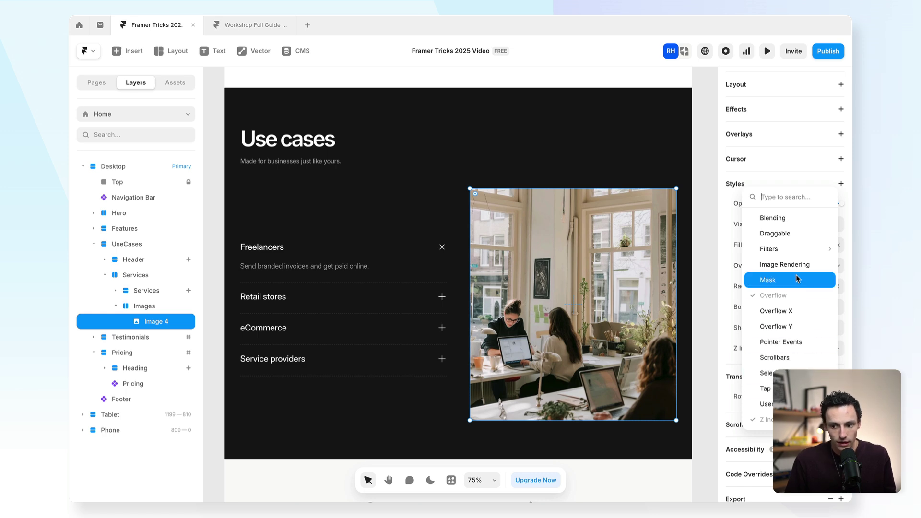
mouse_move(789, 251)
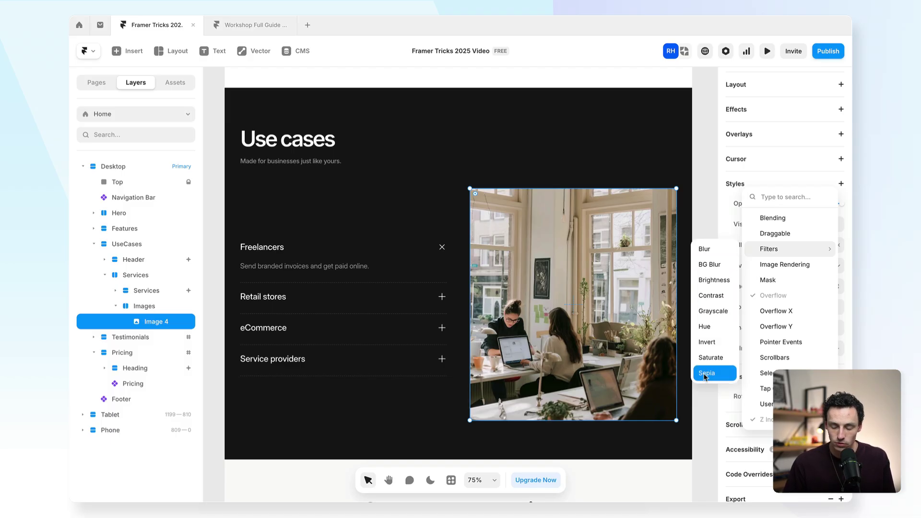
click(714, 312)
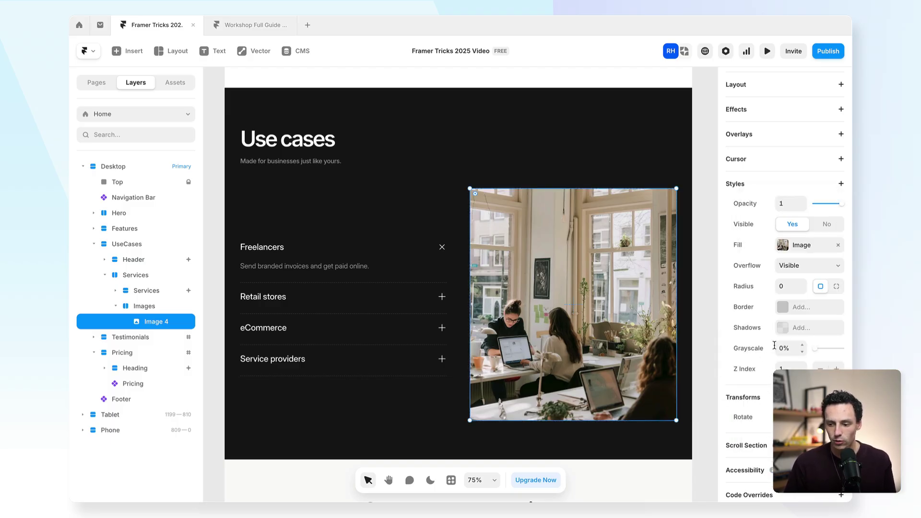
mouse_move(817, 354)
mouse_down()
mouse_move(848, 354)
mouse_move(812, 353)
mouse_move(829, 350)
mouse_up()
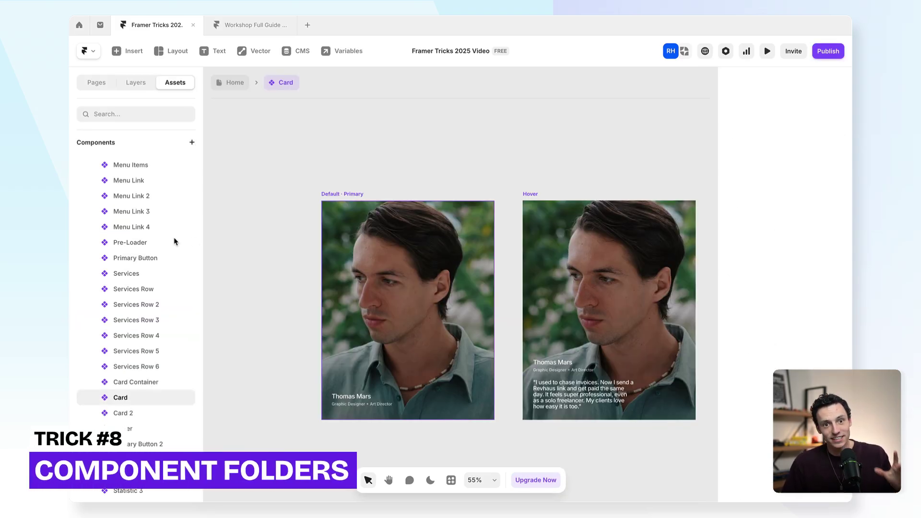
Step: Rename the Card component with a personal work-folder prefix to create that folder
scroll(174, 241, up, 2)
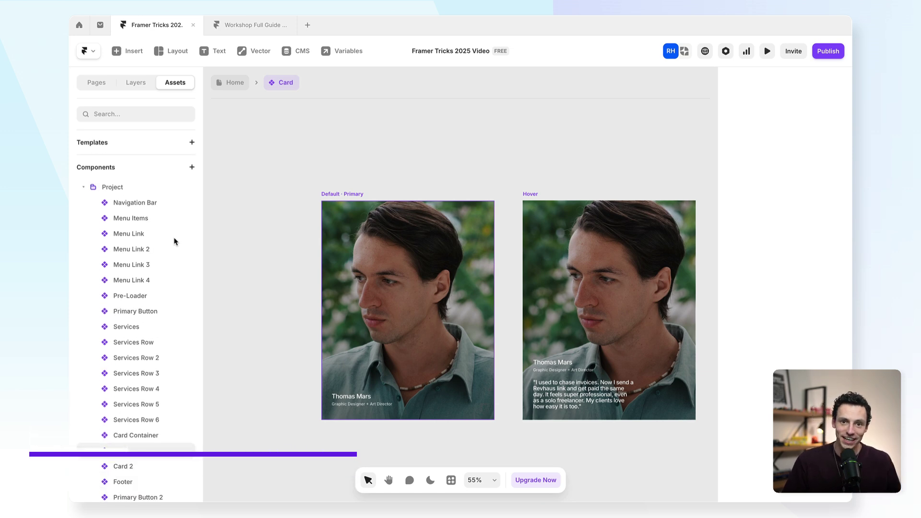
scroll(176, 248, down, 5)
scroll(167, 252, down, 10)
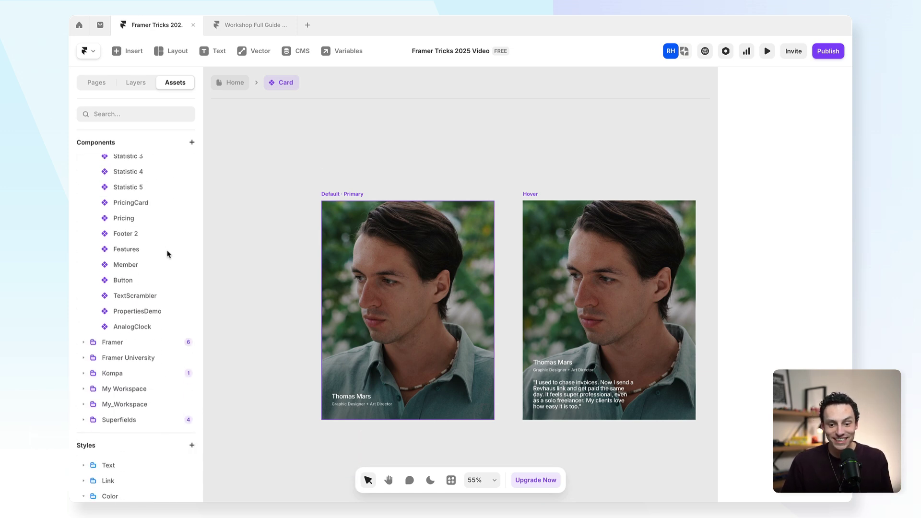
scroll(147, 296, up, 12)
scroll(147, 296, up, 3)
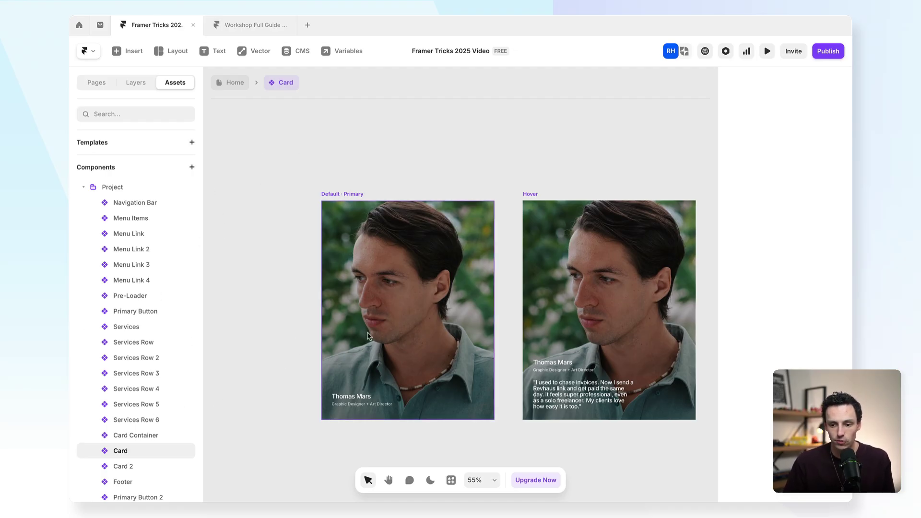
click(294, 84)
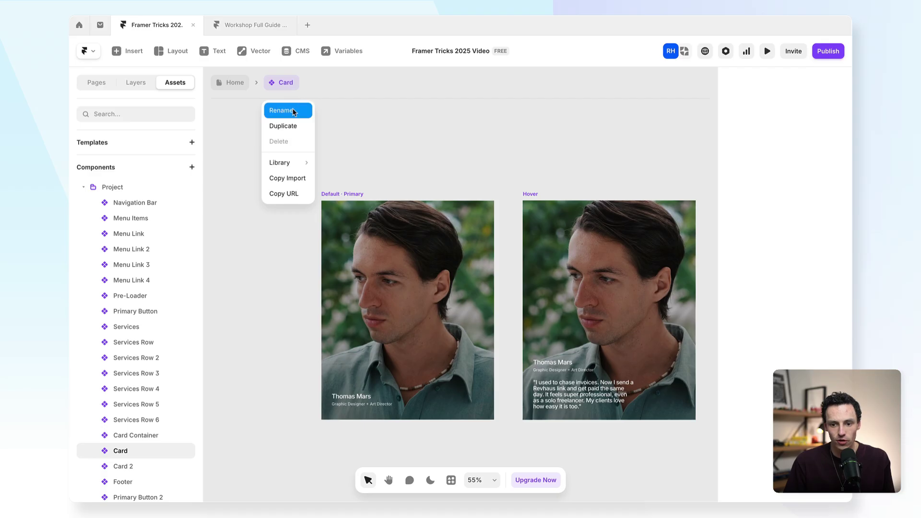
click(292, 107)
click(280, 82)
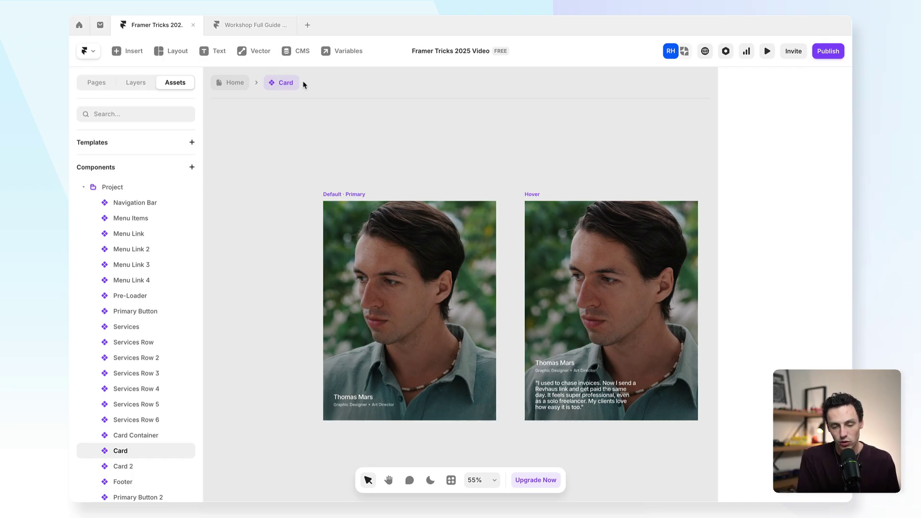
text(Ryan)
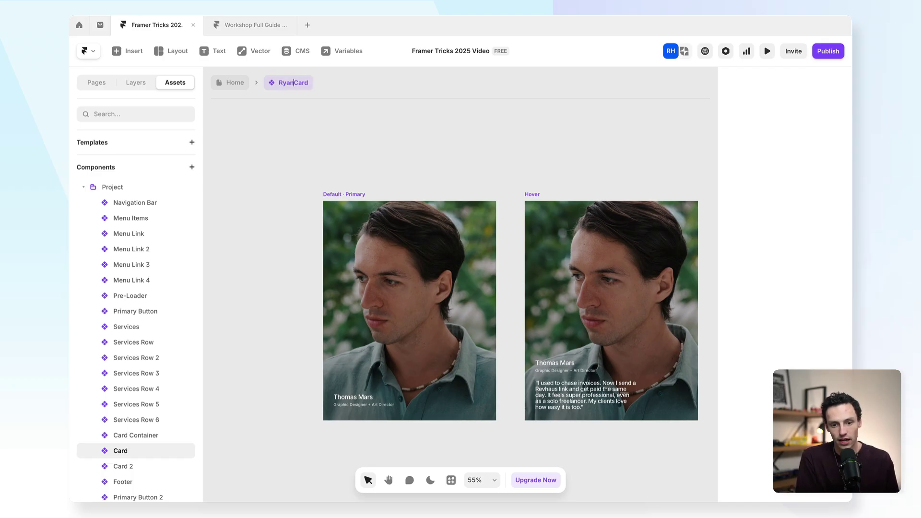
text(Work/)
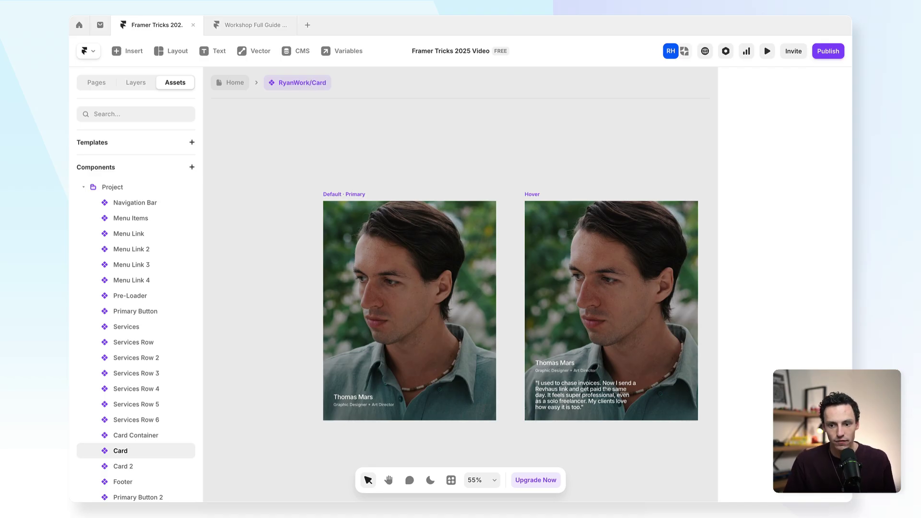
drag(312, 82, 322, 82)
click(322, 83)
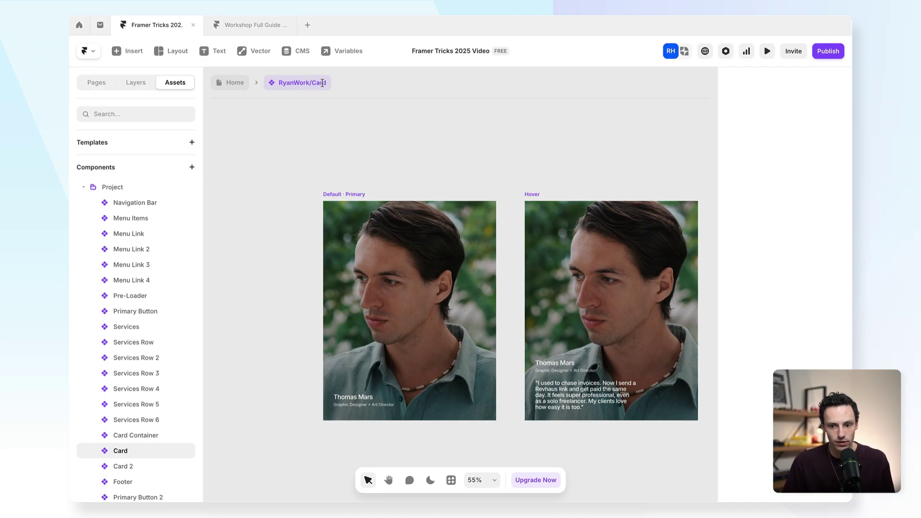
key(Return)
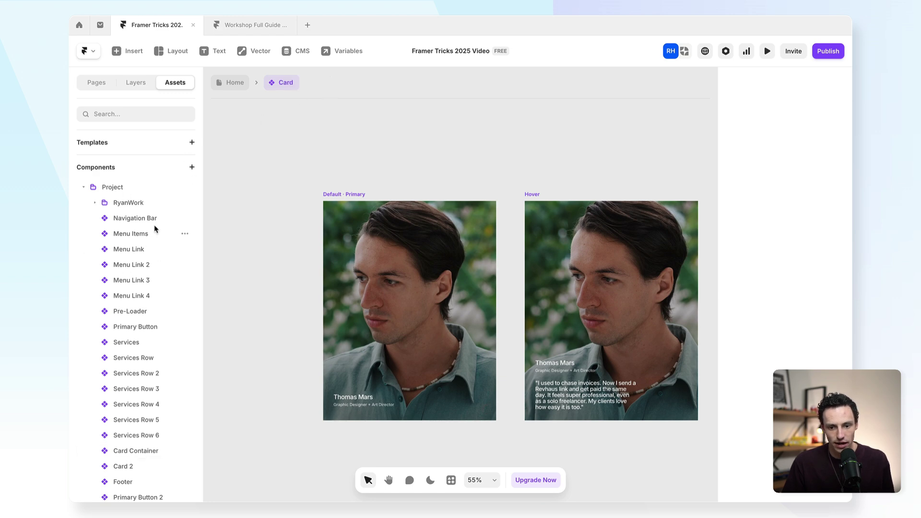
Step: Expand the new work folder in Assets to reveal the Card component
scroll(156, 229, down, 7)
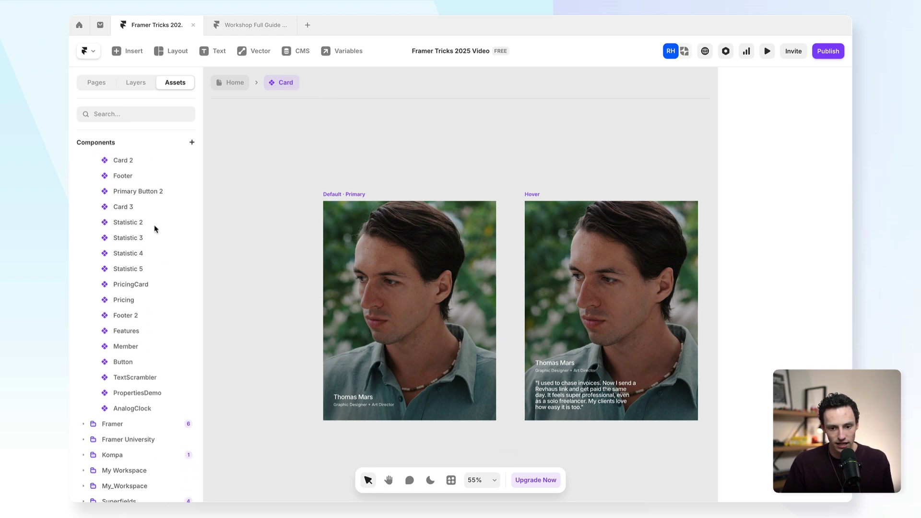
scroll(152, 225, down, 1)
scroll(150, 223, up, 2)
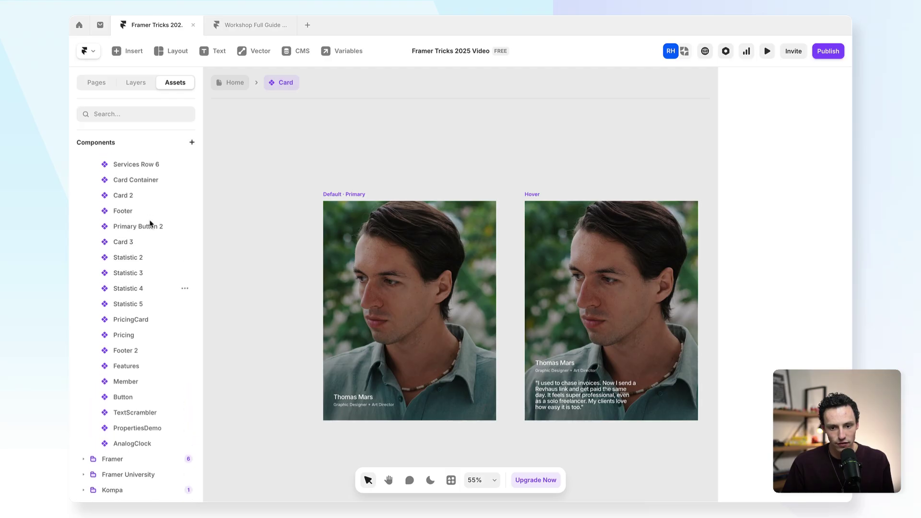
scroll(150, 223, up, 1)
scroll(150, 224, up, 7)
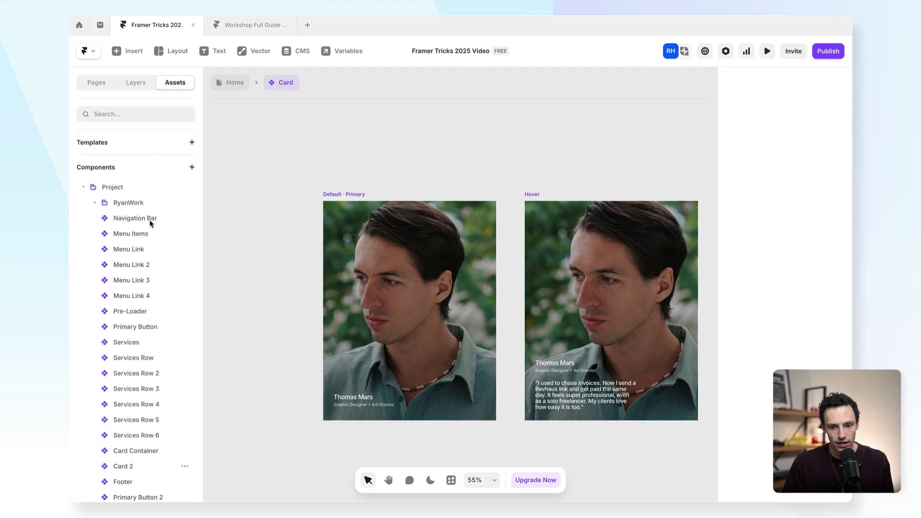
click(95, 202)
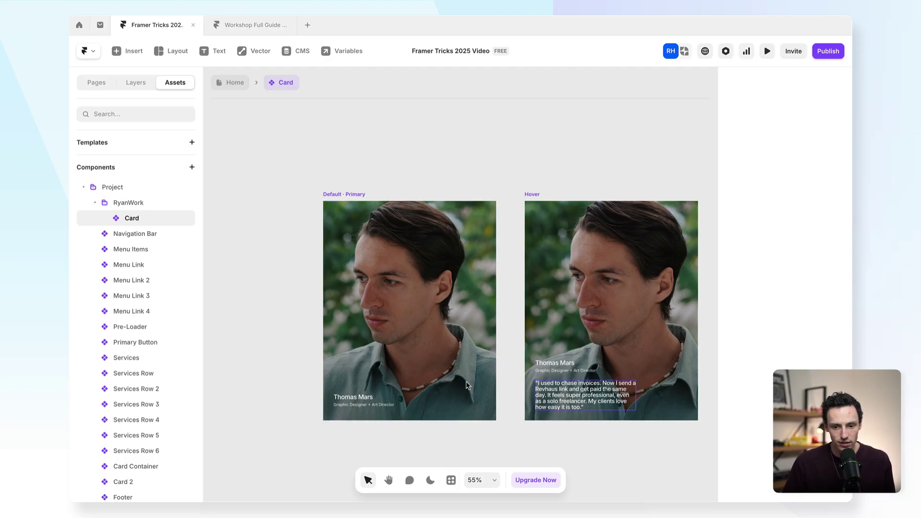
Step: Prefix the Card component's name with 'WIP/' and expand the new WIP folder
scroll(606, 431, down, 1)
click(286, 83)
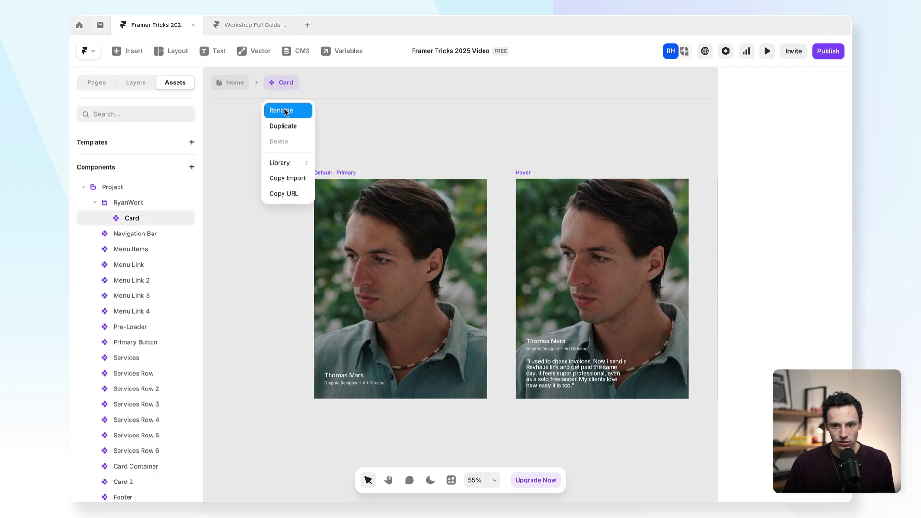
click(281, 110)
click(280, 82)
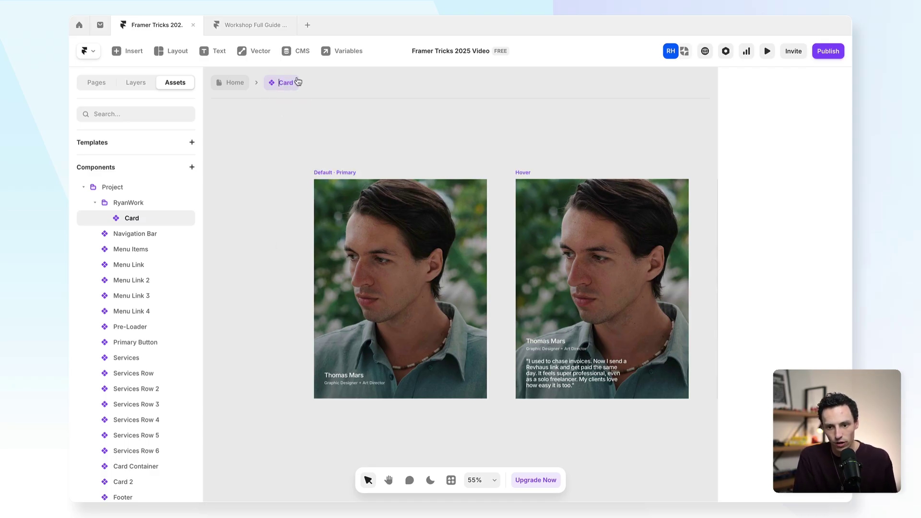
key(Caps_Lock)
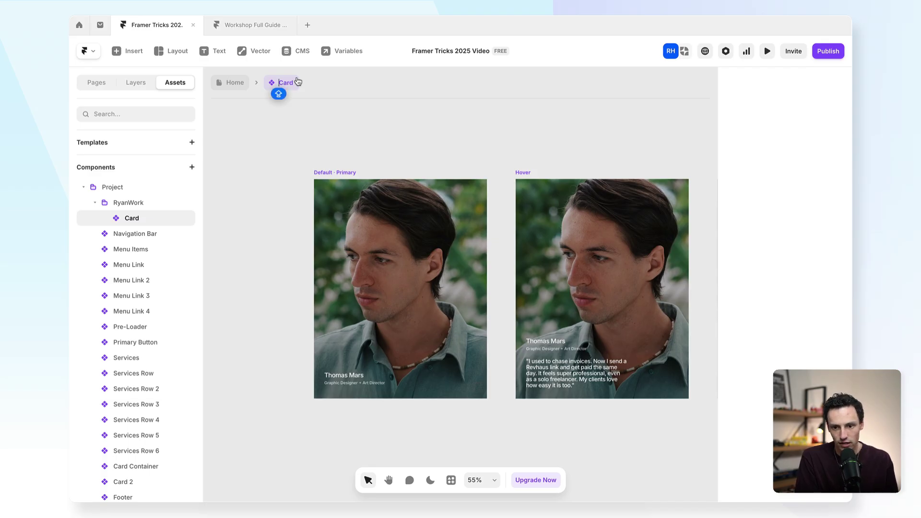
text(WIP)
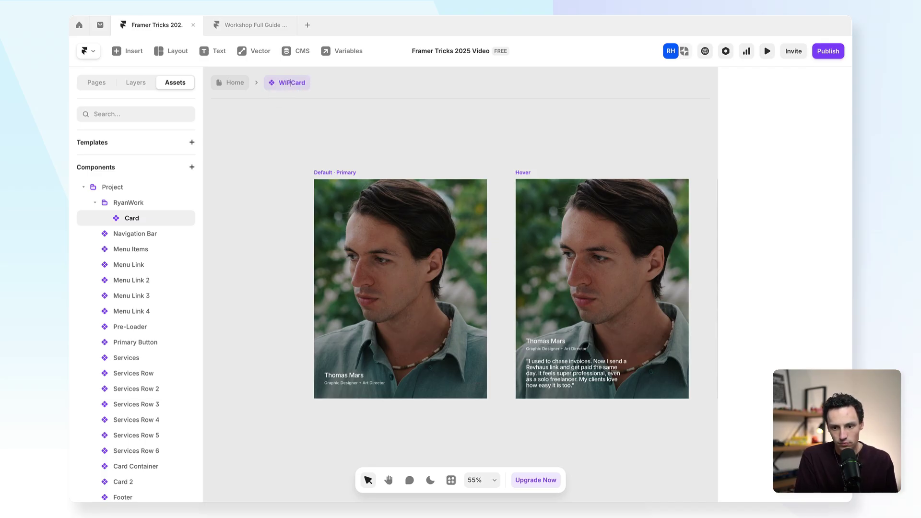
text(/)
key(Return)
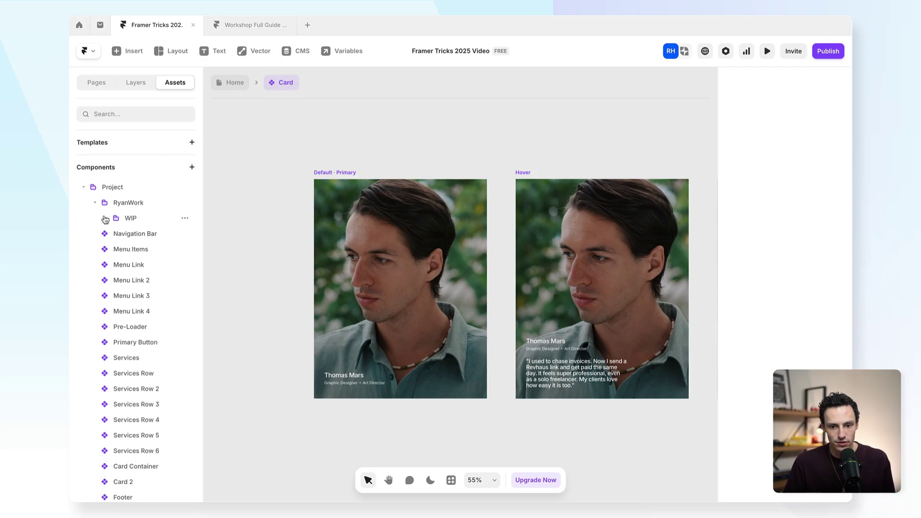
click(105, 220)
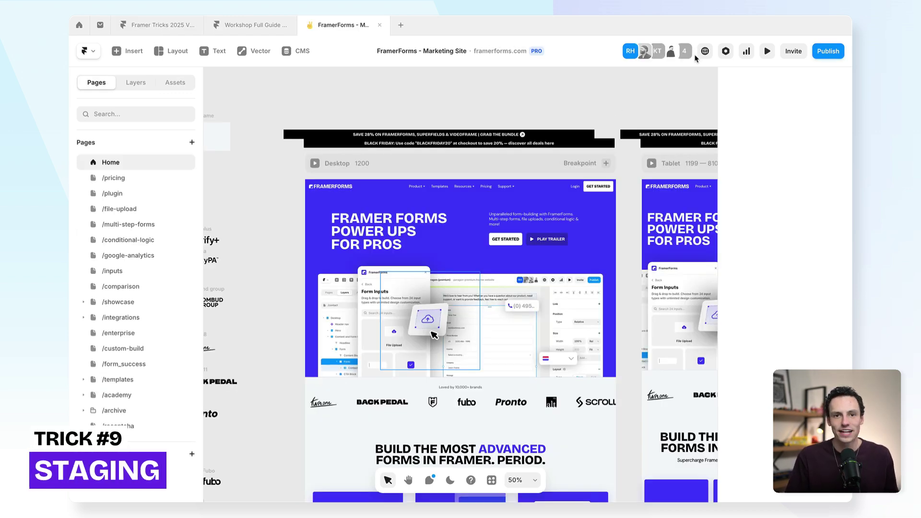
click(829, 51)
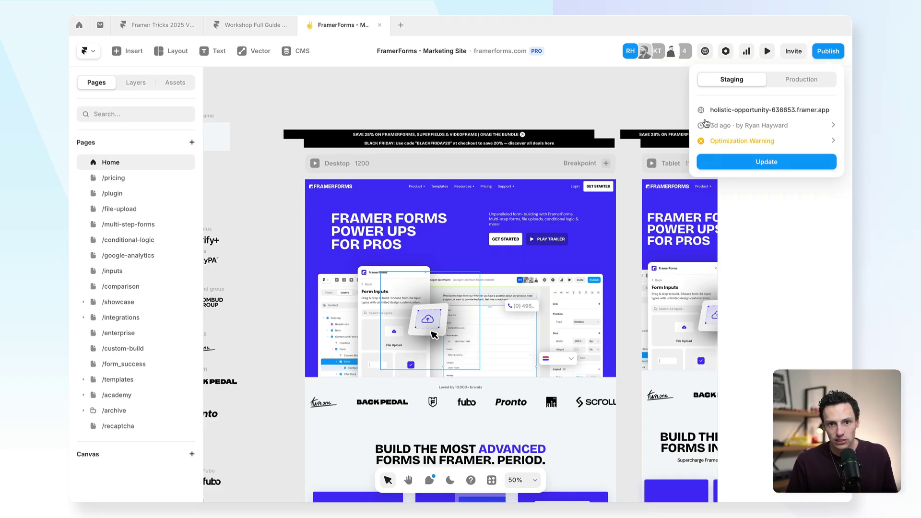
click(726, 50)
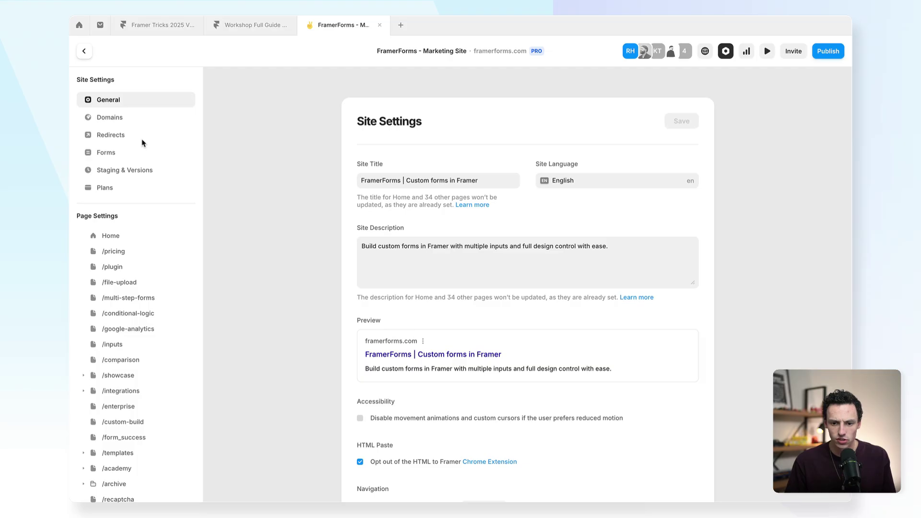
click(132, 170)
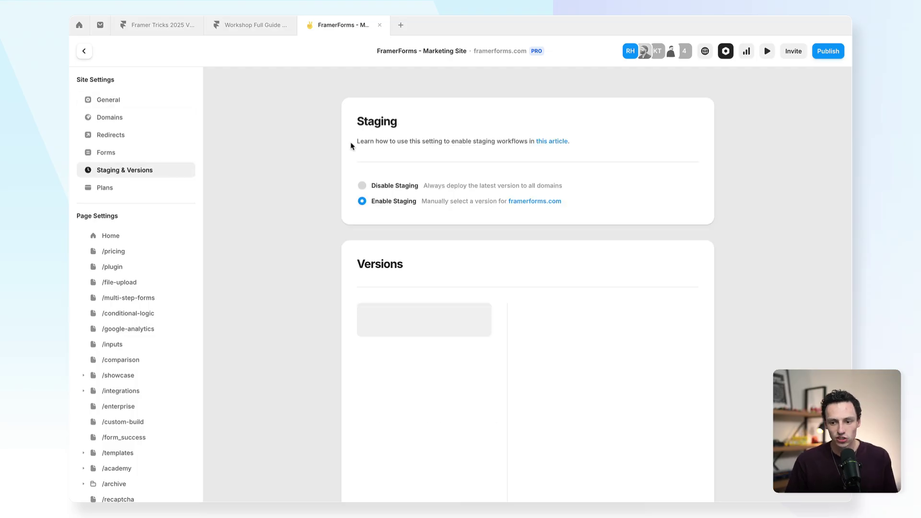
scroll(446, 222, down, 3)
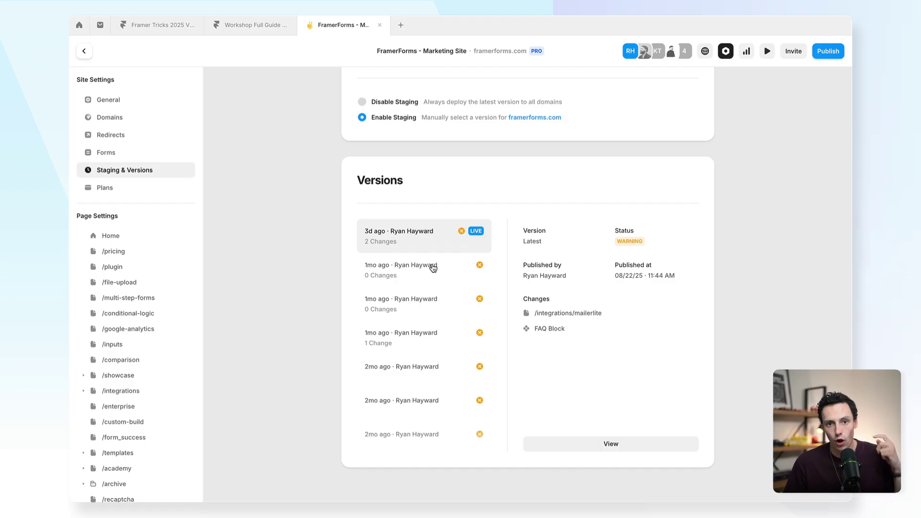
click(84, 50)
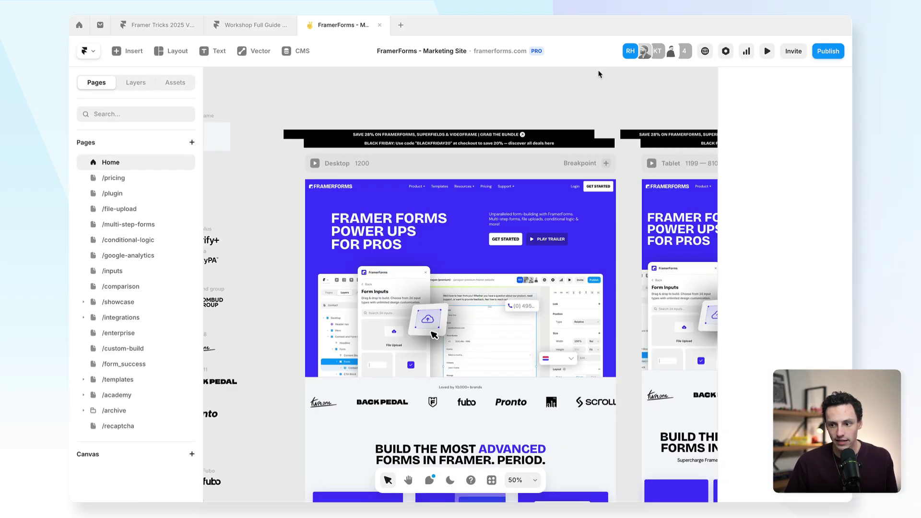
Step: Update the staging site, check the Production deployment, and close the FramerForms project
click(823, 52)
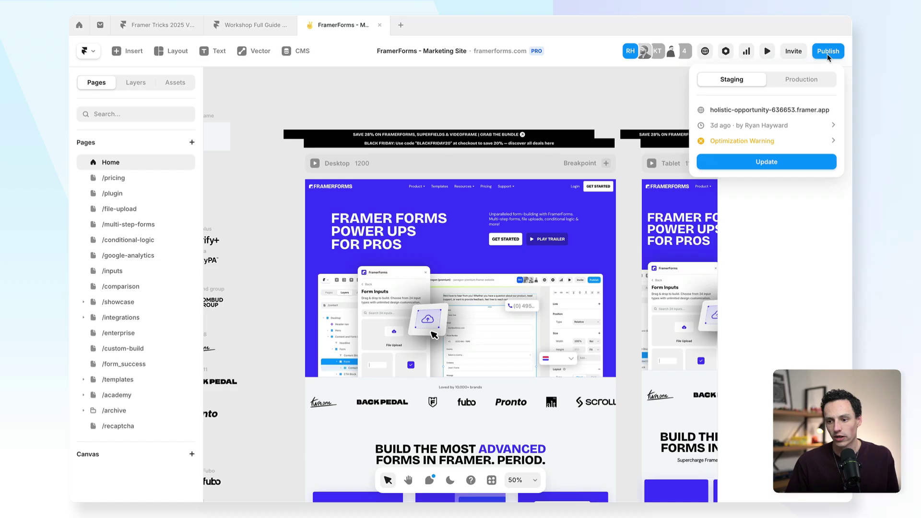
click(778, 169)
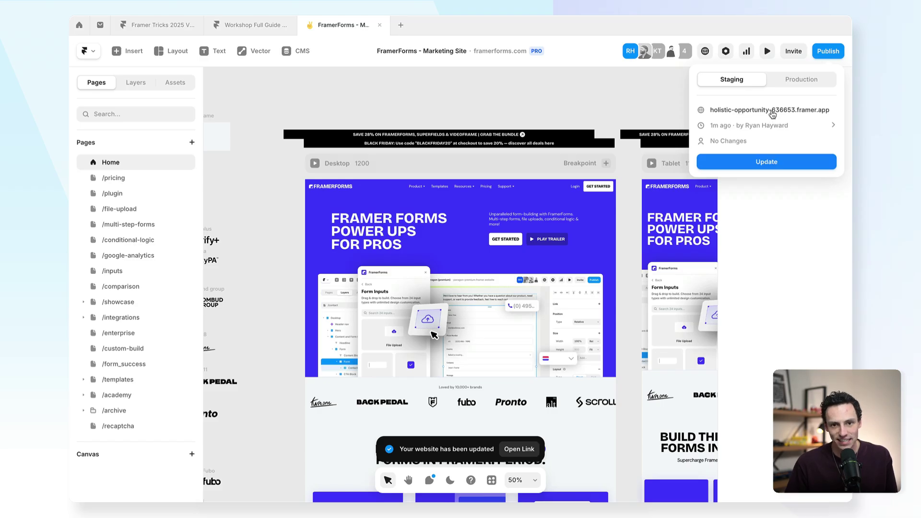
click(806, 85)
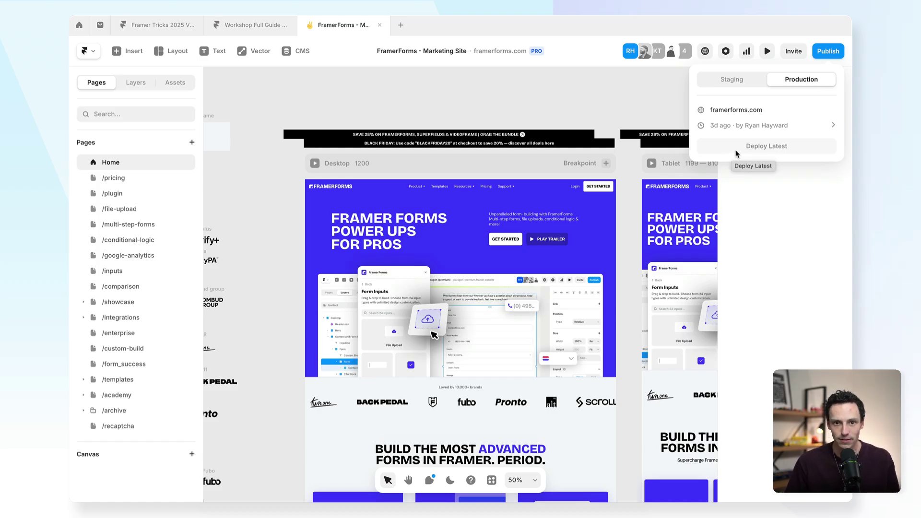
key(super+w)
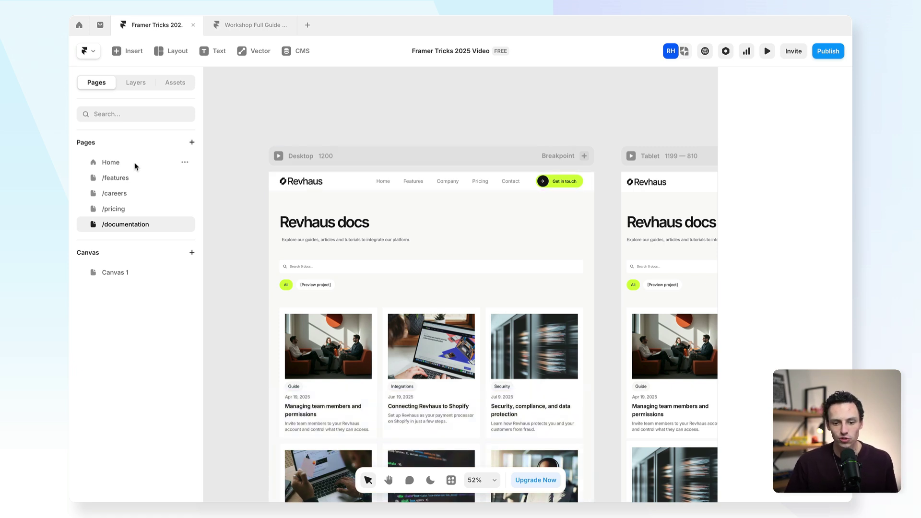
Step: Mark the /documentation page as Draft and confirm it
click(184, 226)
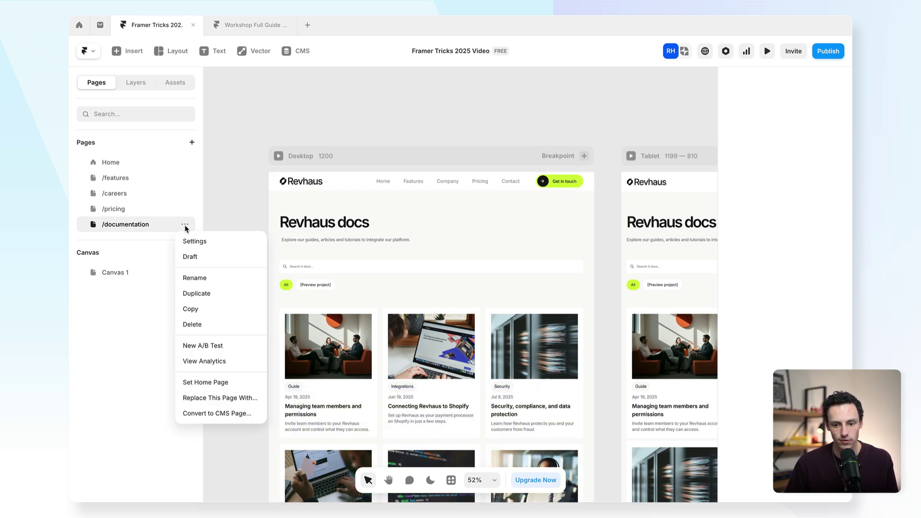
click(195, 261)
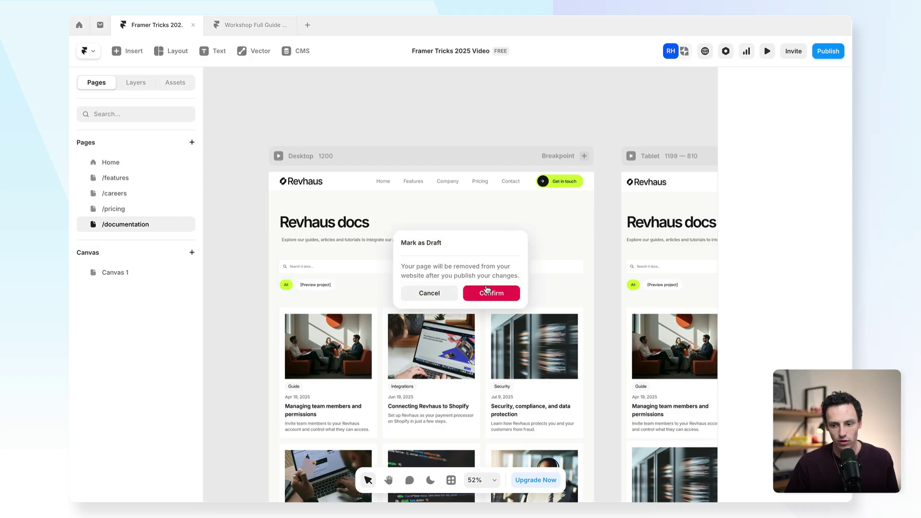
click(487, 289)
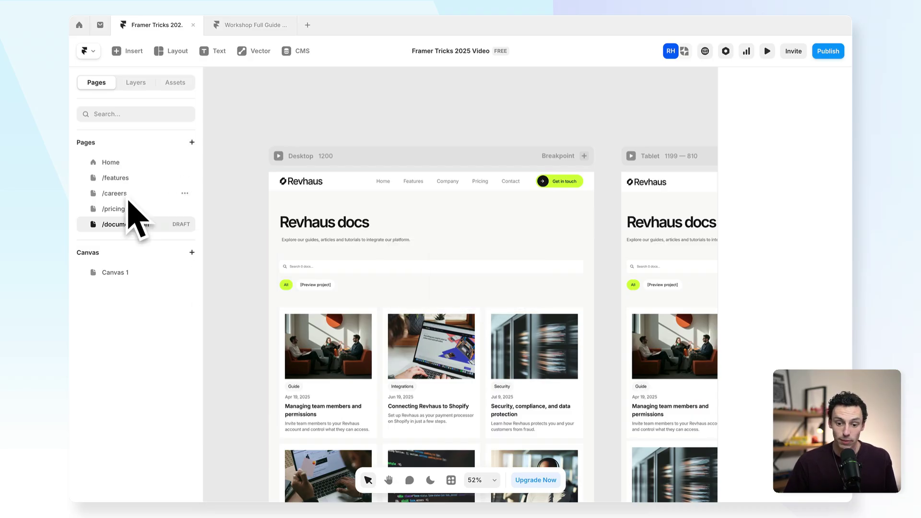